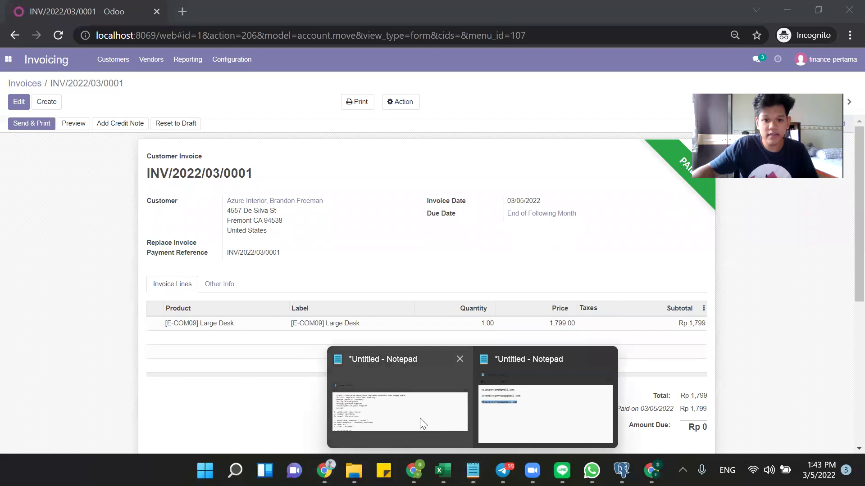
- In the Notepad outline, change the first line's number of accounts to prepare to 3
click(398, 411)
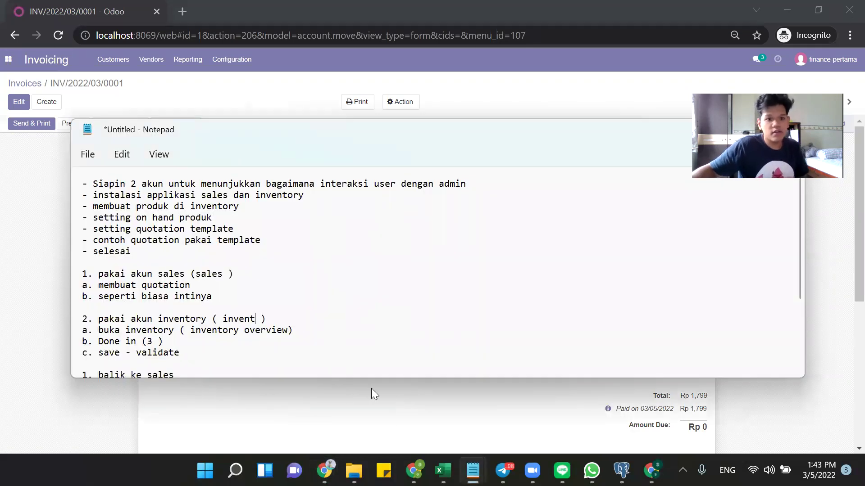
scroll(314, 302, down, 3)
scroll(313, 285, up, 3)
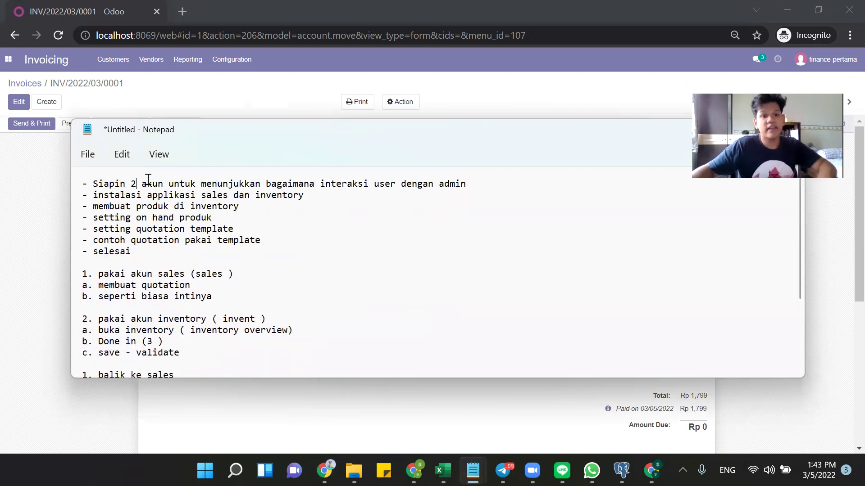
key(BackSpace)
text(3)
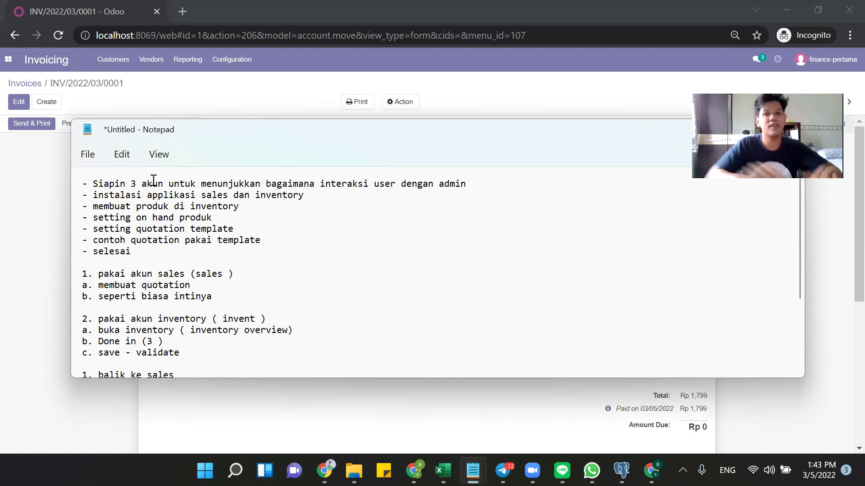
- Switch to the browser window with the inventory account and open the Inventory product list
click(393, 15)
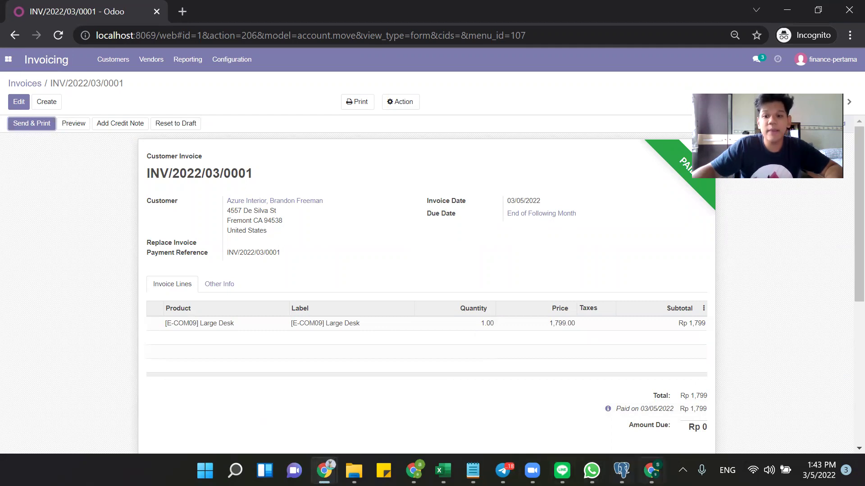
mouse_move(651, 471)
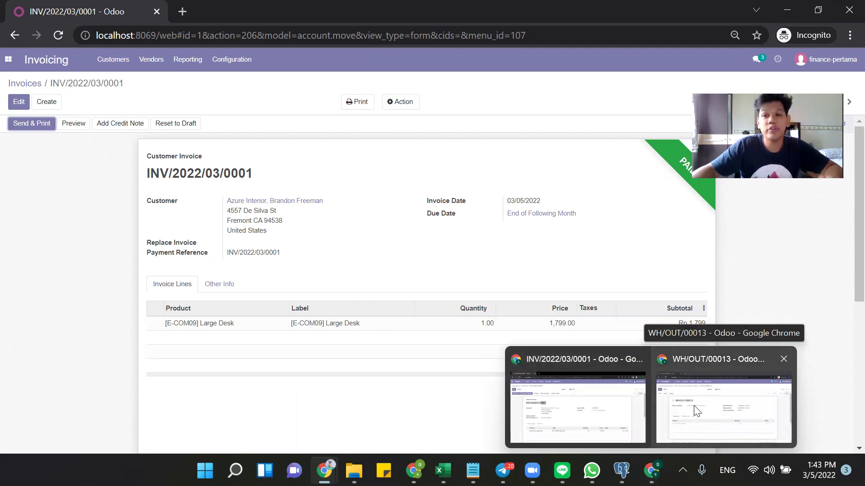
click(676, 390)
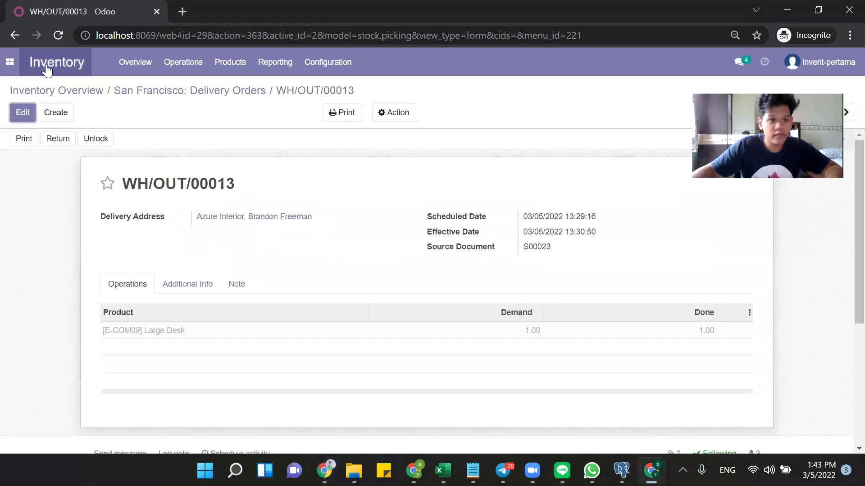
click(245, 67)
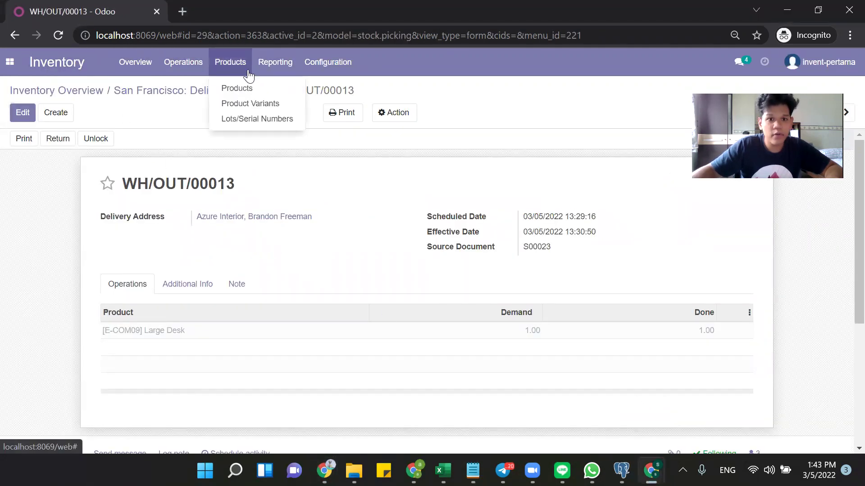
click(246, 88)
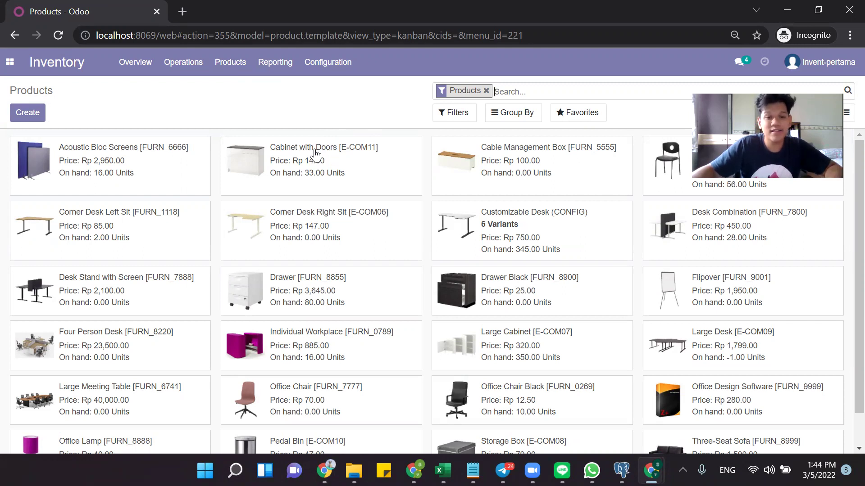
- Open the Cabinet with Doors [E-COM11] product and duplicate it
right_click(315, 152)
drag(291, 153, 293, 154)
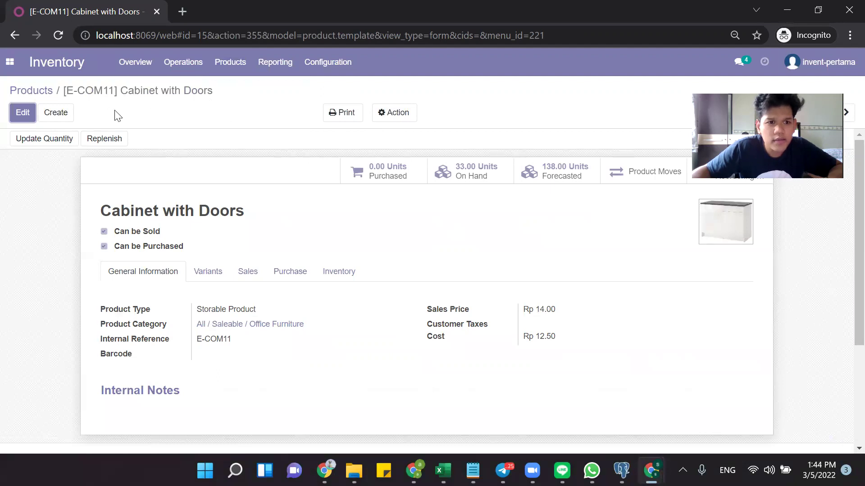
click(396, 114)
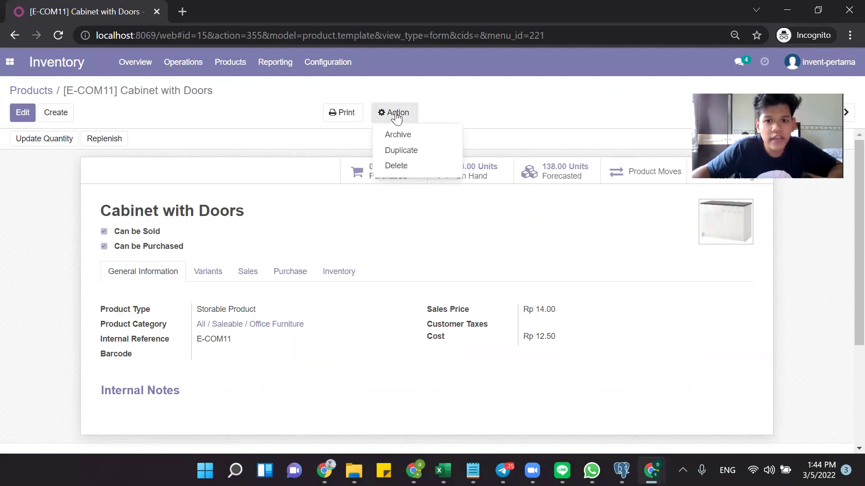
click(404, 146)
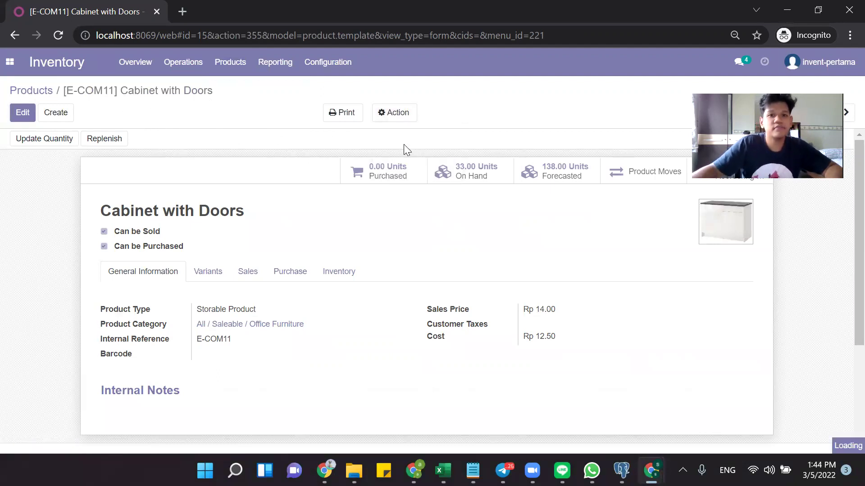
- Rename the duplicated product "[ANN] Cabinet with Doors" and save it
click(295, 222)
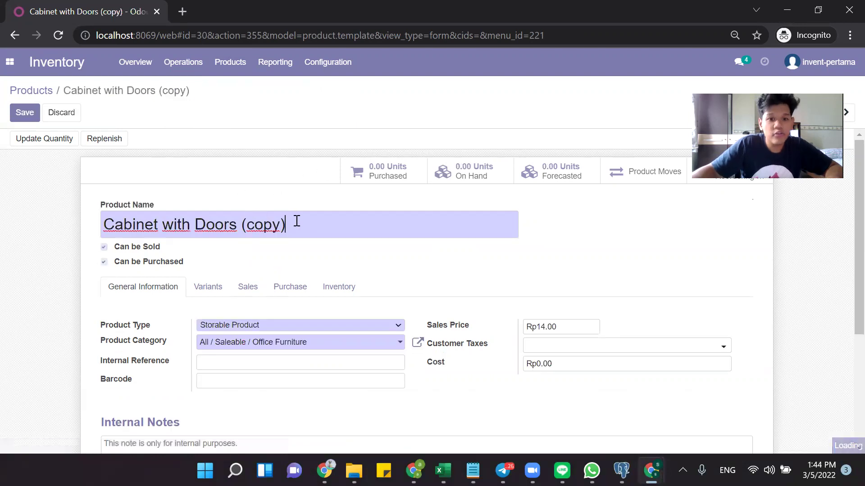
key(BackSpace)
key(BackSpace)
key(BackSpace)
key(BackSpace)
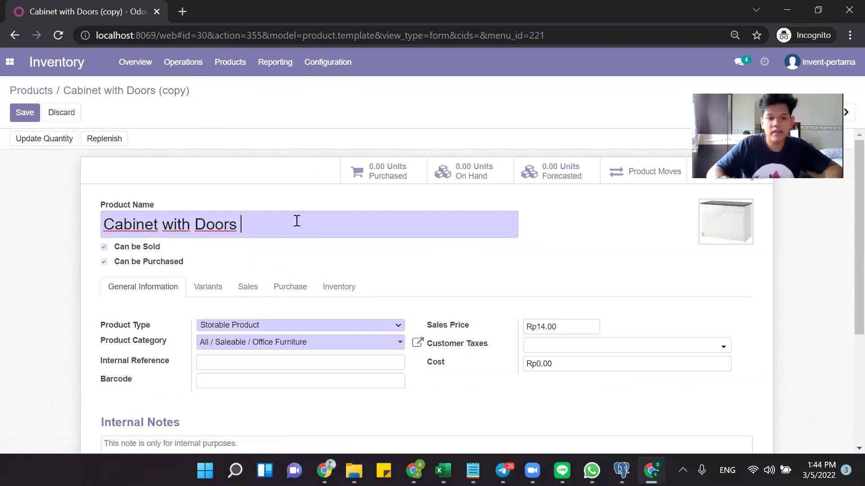
text([)
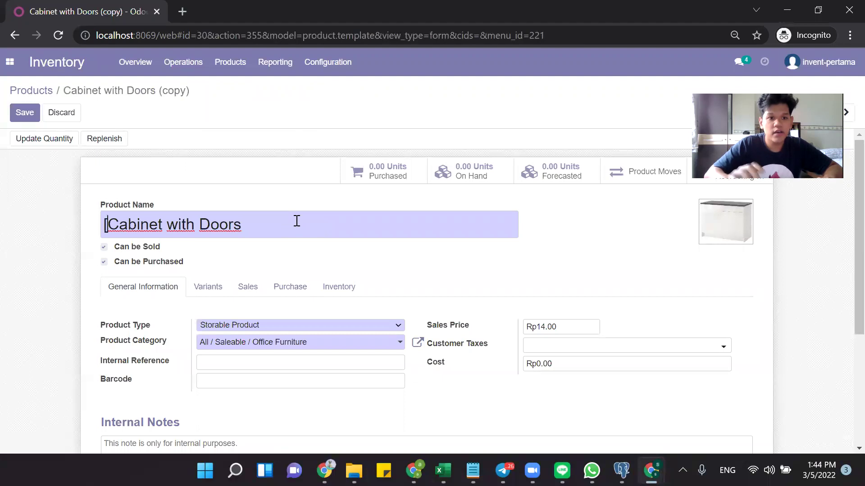
text(])
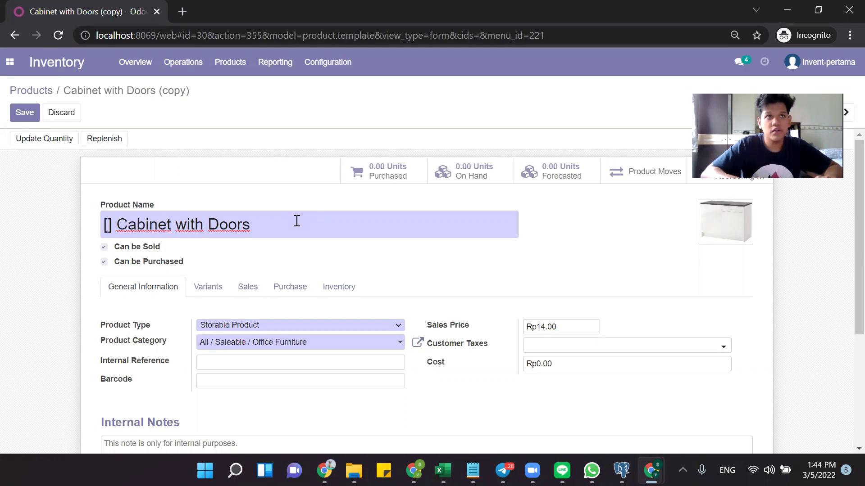
text( ANN)
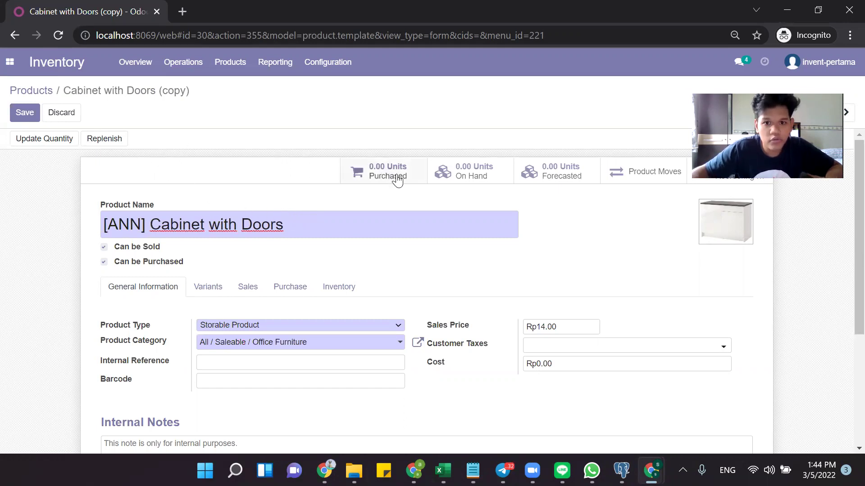
key(alt+s)
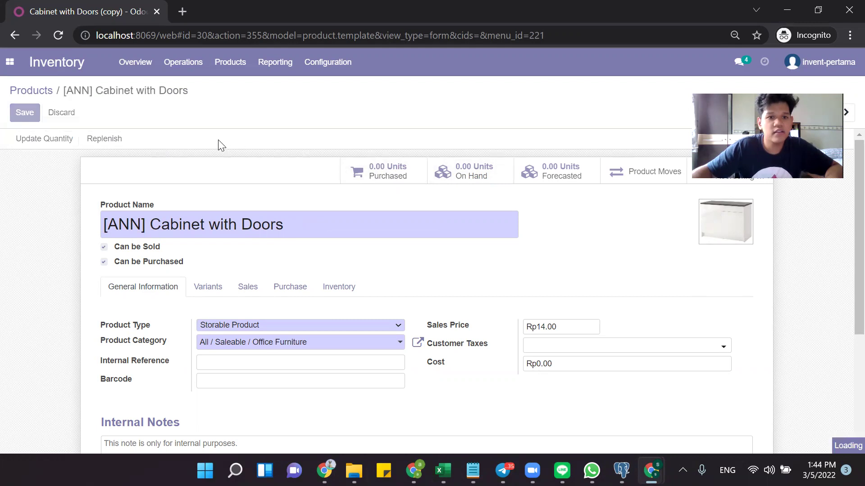
- Set the on-hand quantity of the new [ANN] Cabinet with Doors product to 100 and save the stock line
click(40, 112)
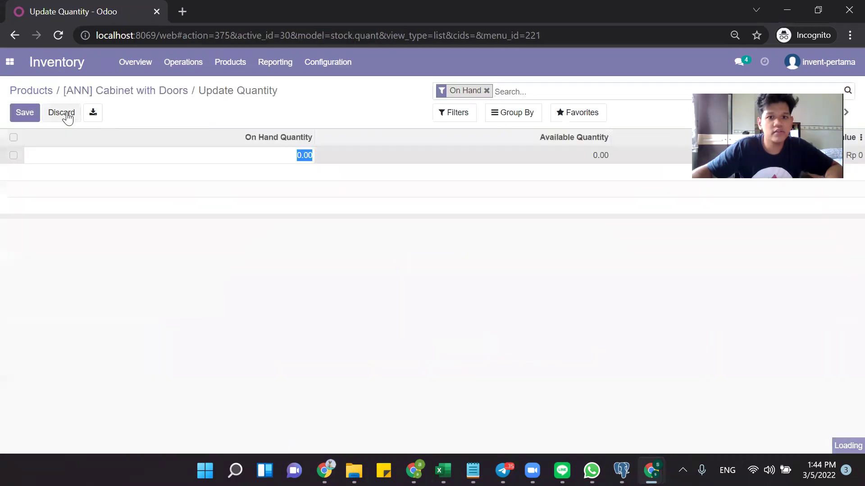
text(100)
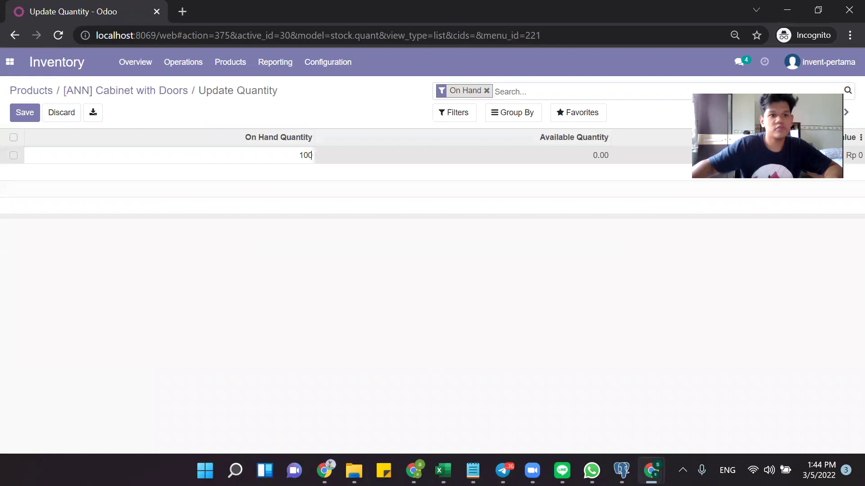
click(20, 118)
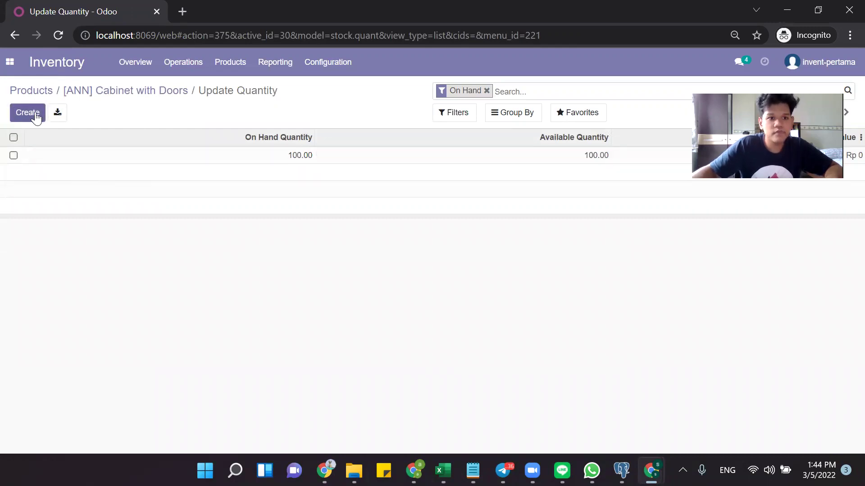
click(36, 114)
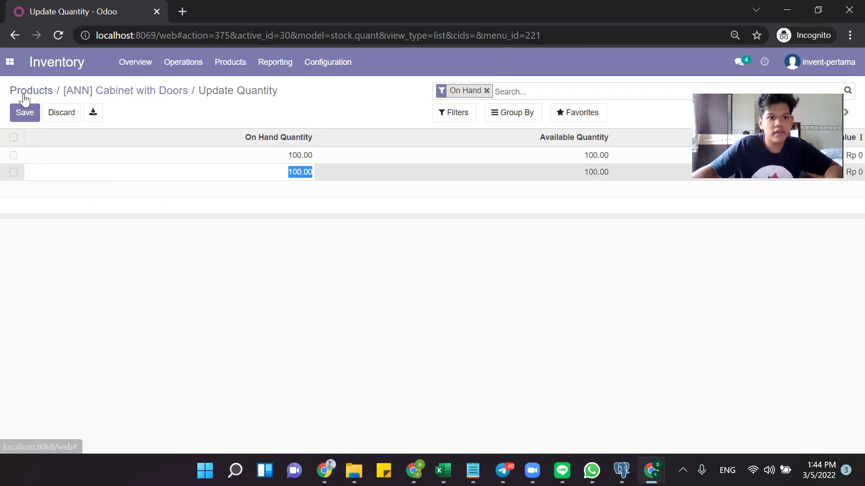
click(28, 113)
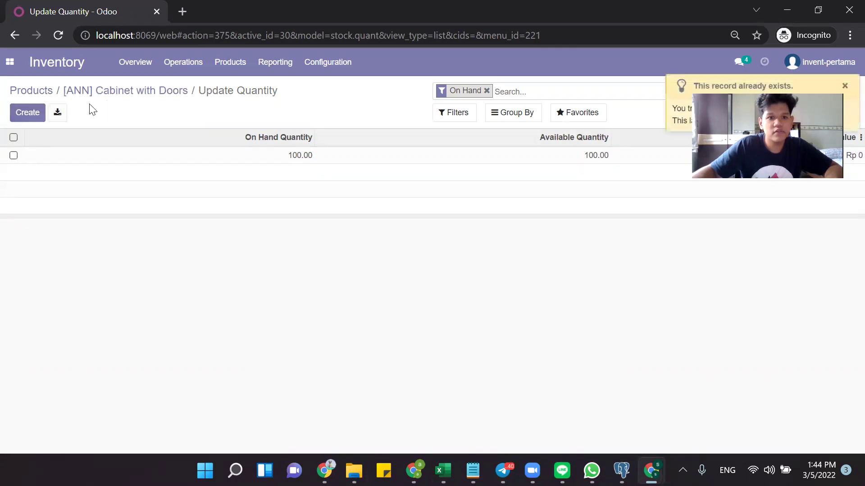
- Return to the product list and duplicate the original Cabinet with Doors [E-COM11] product again
click(33, 91)
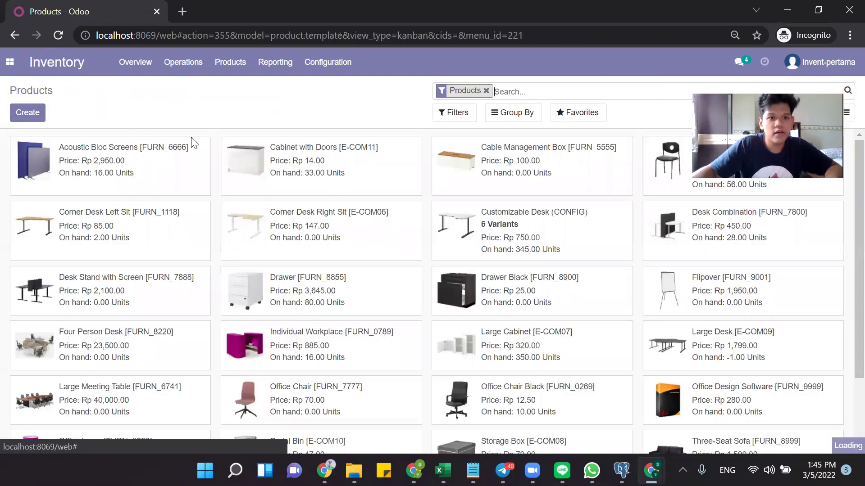
click(307, 167)
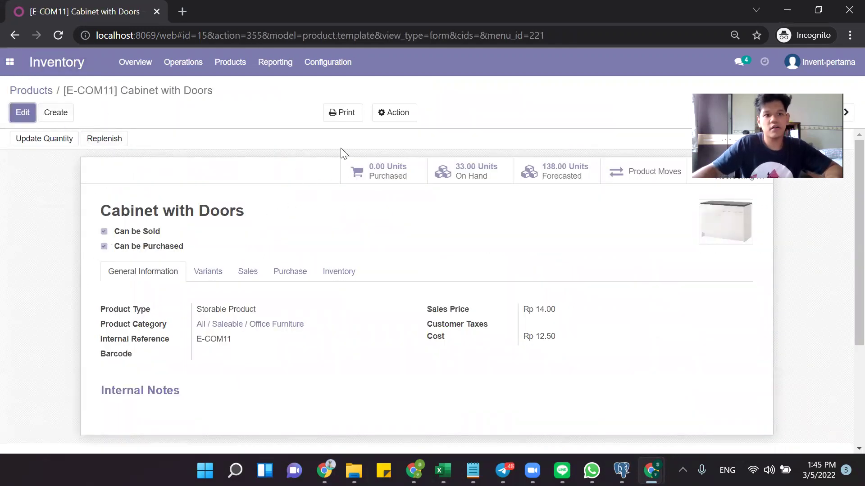
click(392, 116)
click(407, 150)
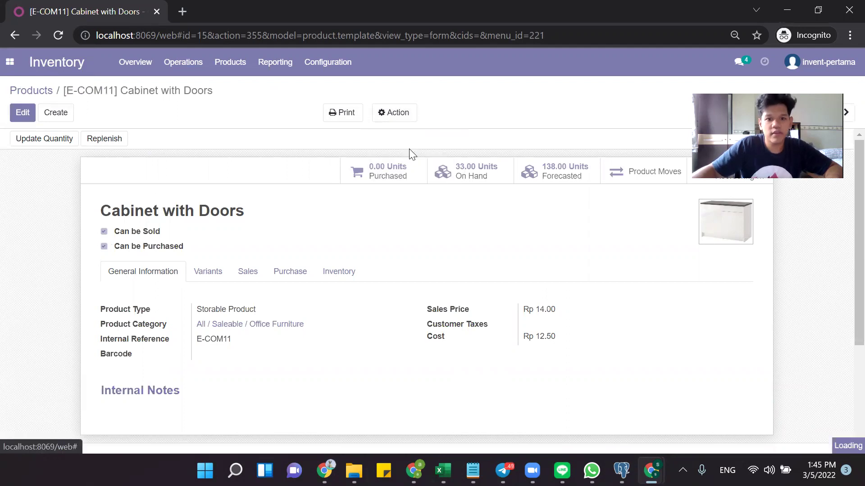
- Replace the "(copy)" suffix on the second duplicate with an [ANN] prefix, naming it "[ANN] Cabinet with Doors"
click(190, 225)
key(BackSpace)
key(BackSpace)
key(BackSpace)
key(BackSpace)
key(BackSpace)
key(BackSpace)
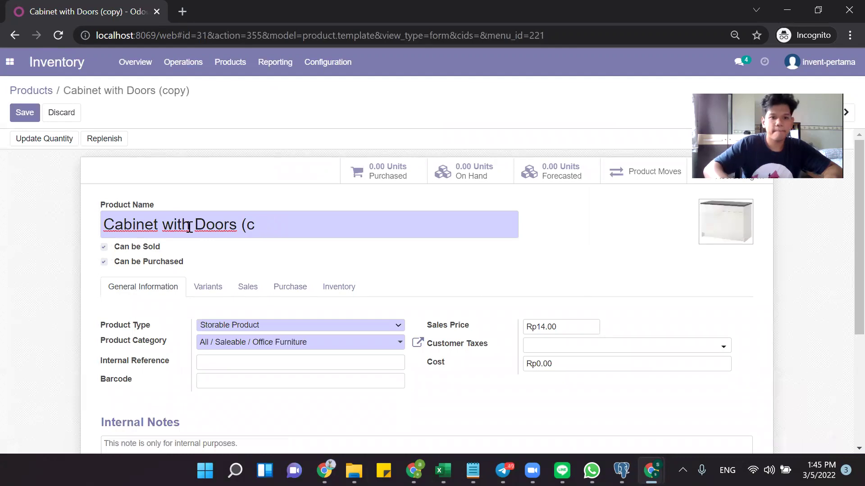
text([ANN])
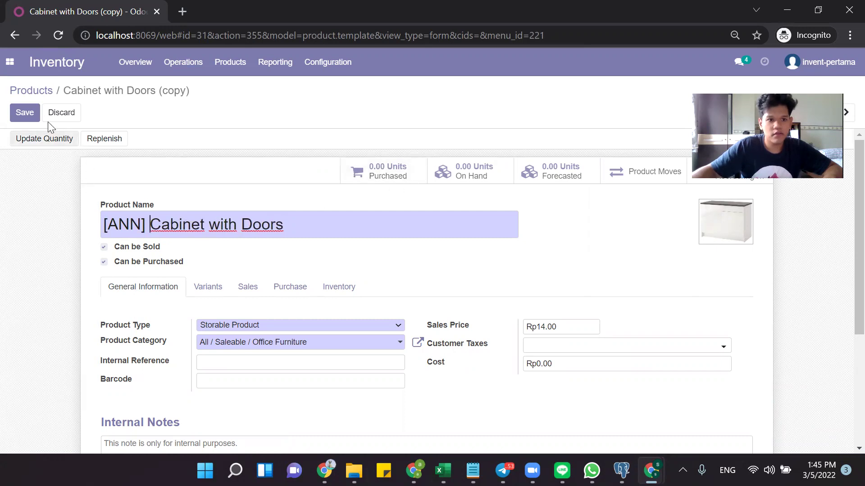
- Add a stock line with 100 units on hand for the second duplicate, save it and return to its product form
click(466, 171)
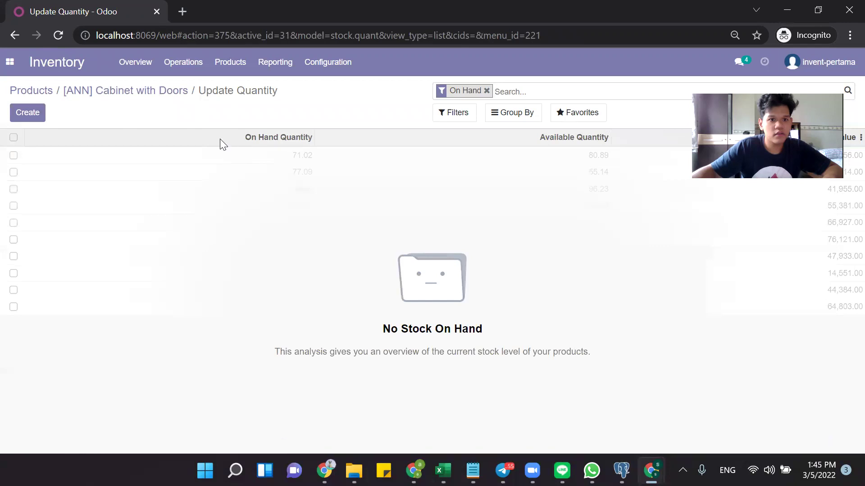
click(39, 113)
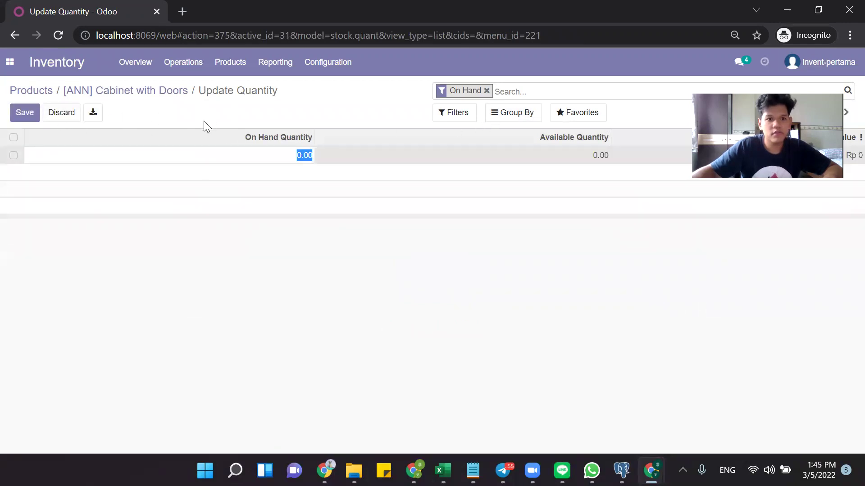
text(100)
click(23, 113)
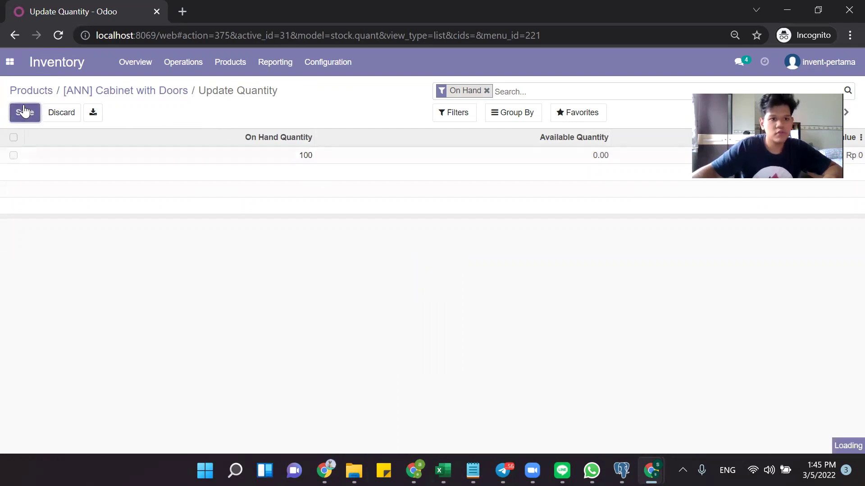
click(156, 95)
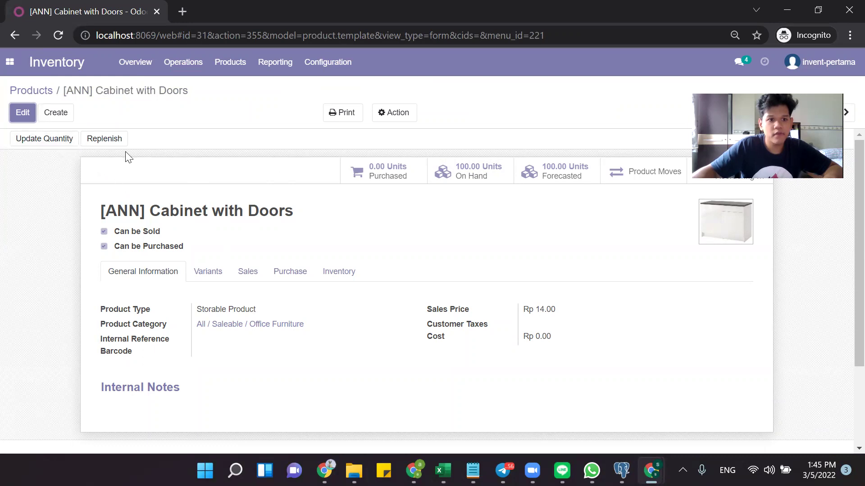
- Return to the product list and check the [ANN] Cabinet with Doors entries at its end
click(43, 92)
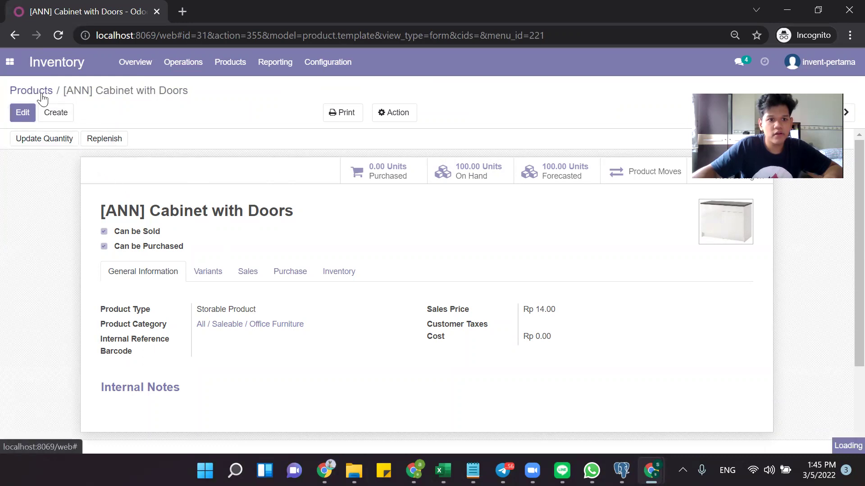
scroll(361, 189, down, 2)
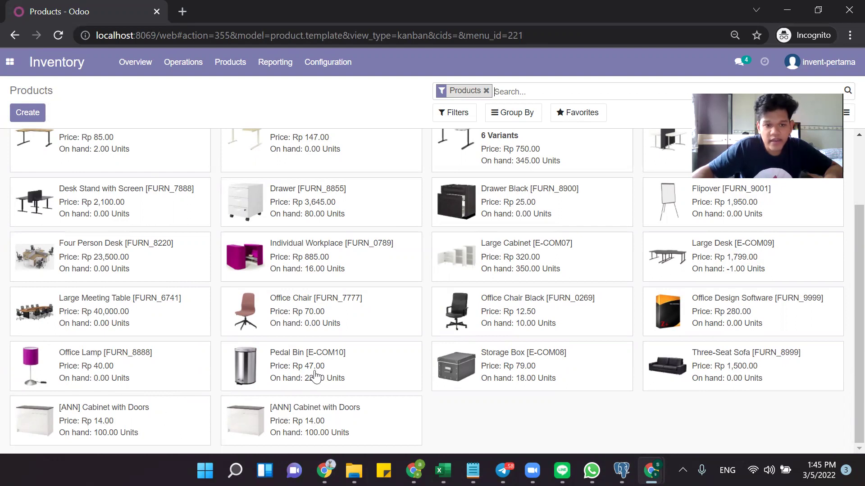
scroll(328, 310, up, 2)
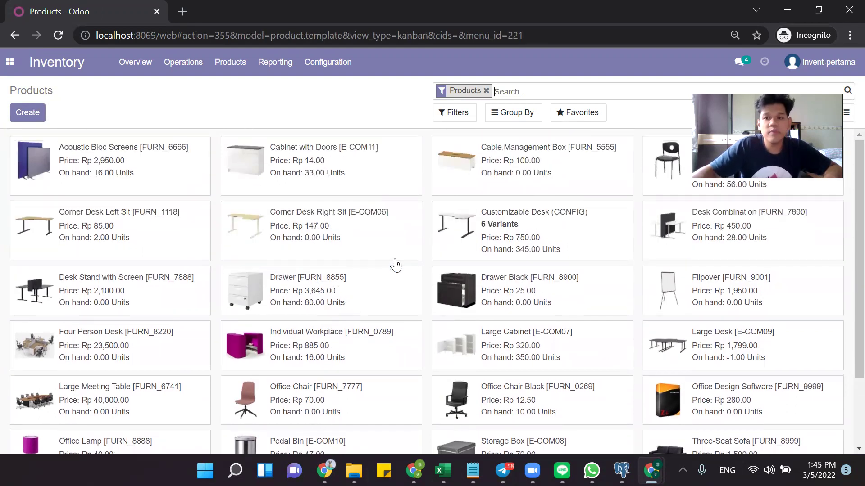
- Switch to the browser window of the sales account and go to its Quotations list
key(alt+Tab)
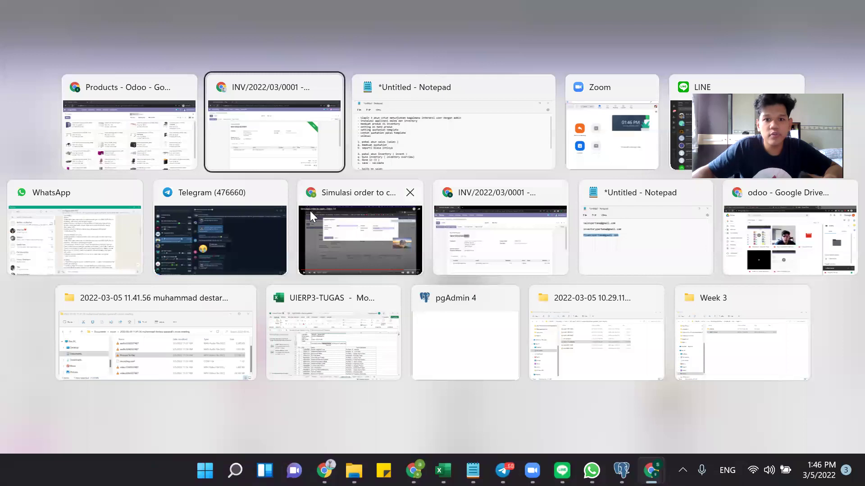
click(136, 135)
mouse_move(628, 443)
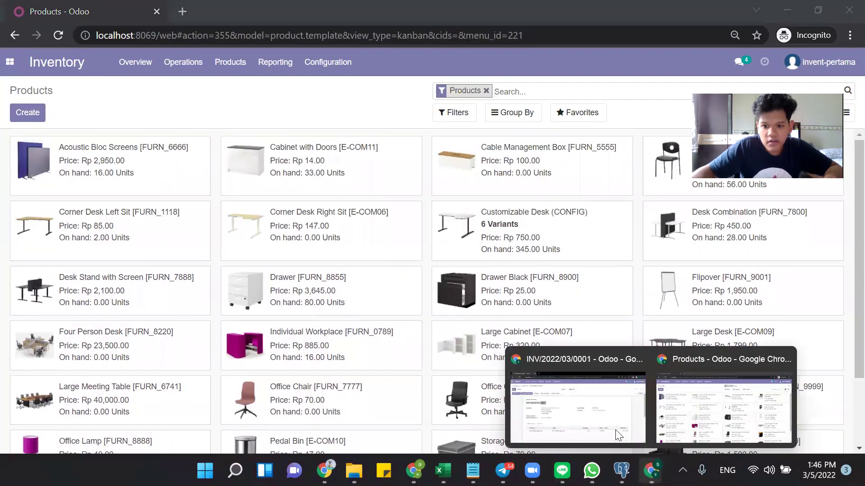
click(723, 424)
mouse_move(651, 471)
click(603, 441)
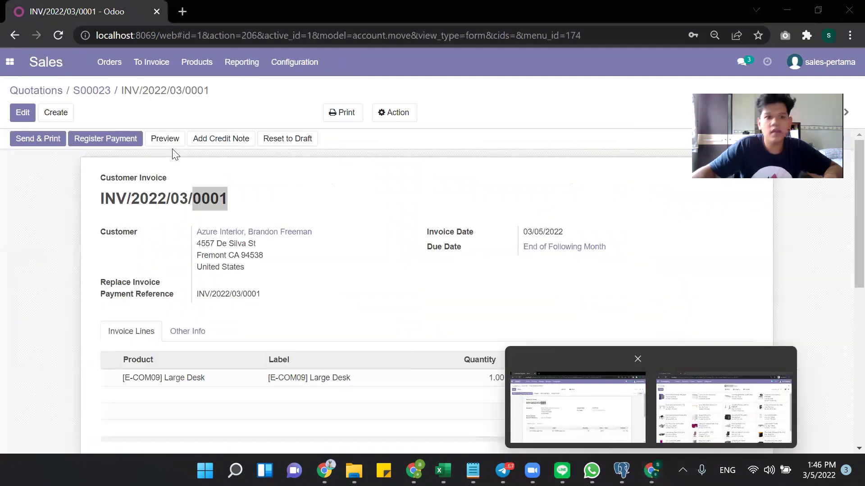
click(45, 65)
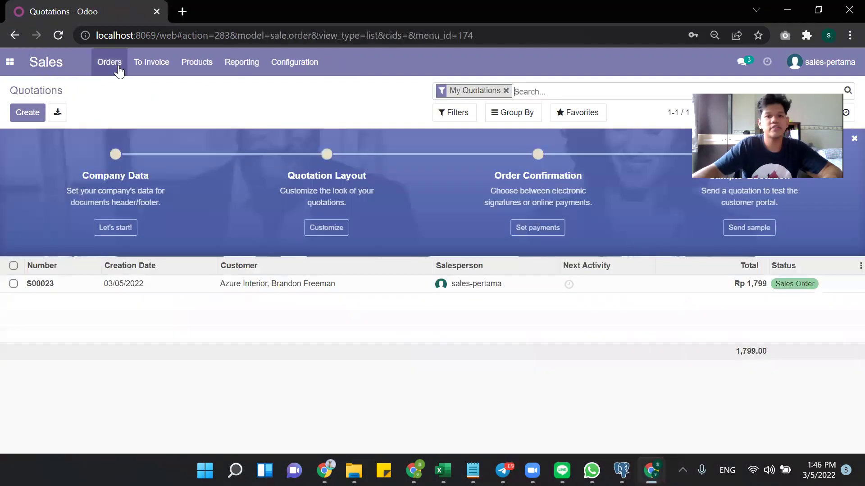
click(113, 66)
click(125, 100)
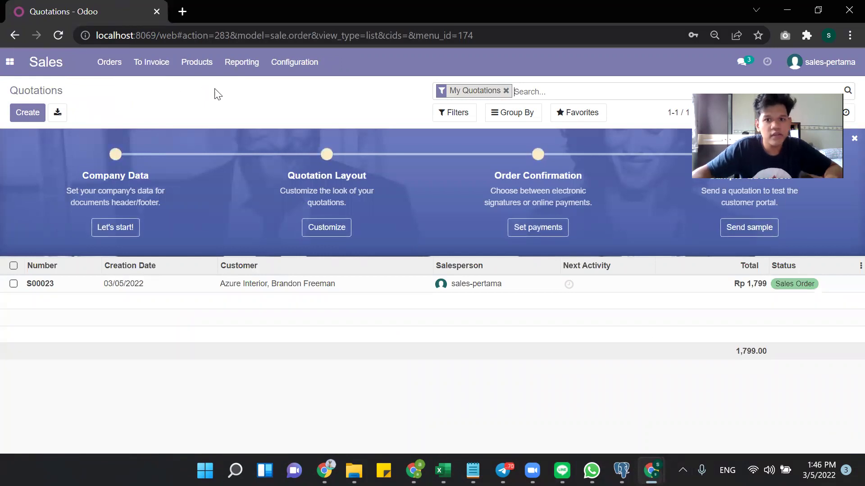
- Create a new quotation and set its customer to the last listed contact of Azure Interior
click(38, 115)
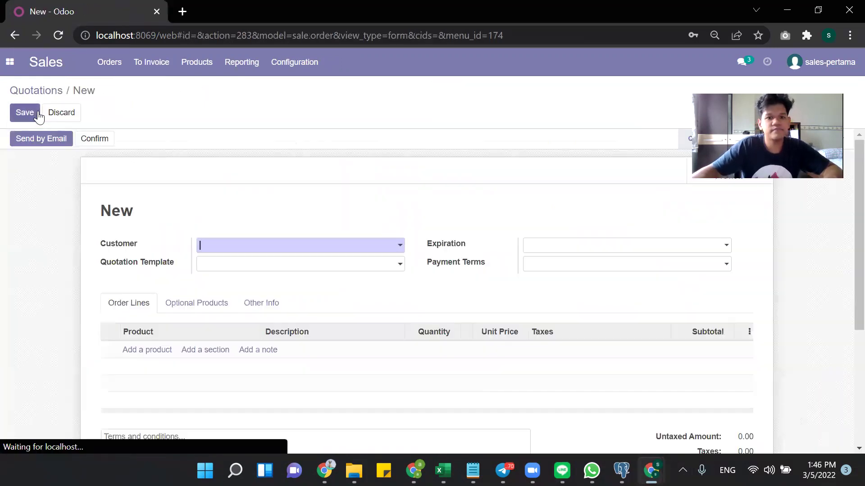
click(380, 247)
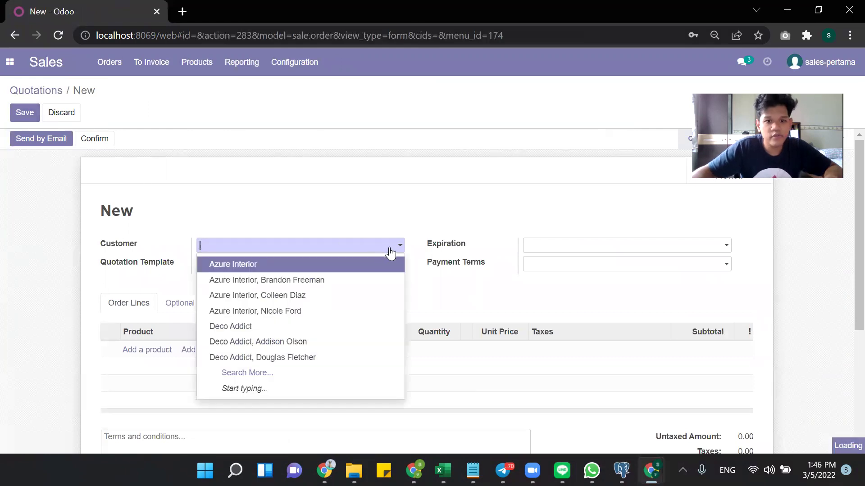
click(310, 312)
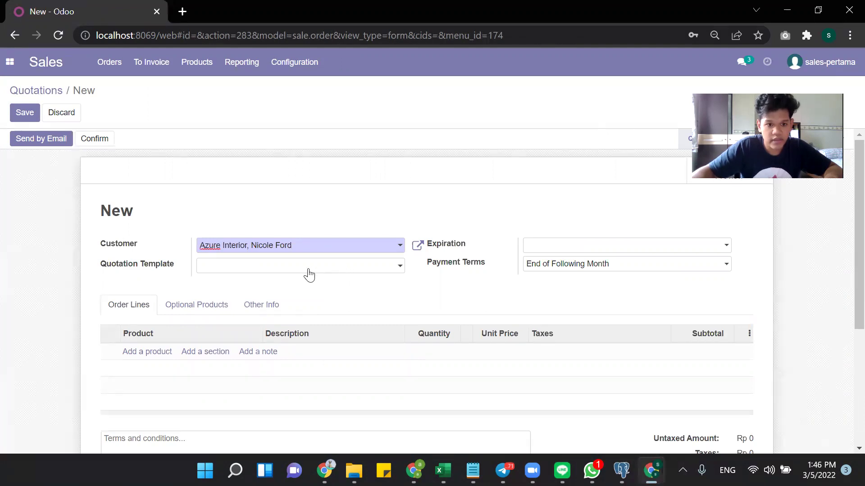
- Add an order line for [ANN] Cabinet with Doors with a quantity of 3 and save the quotation
click(152, 353)
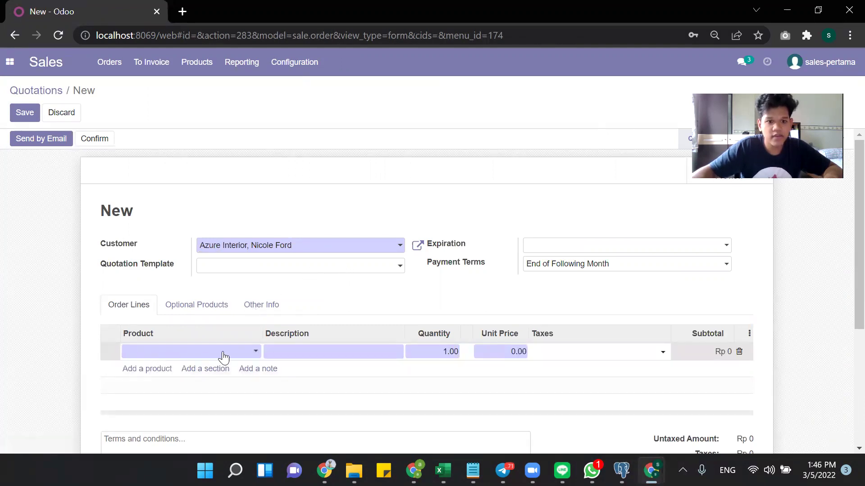
click(240, 354)
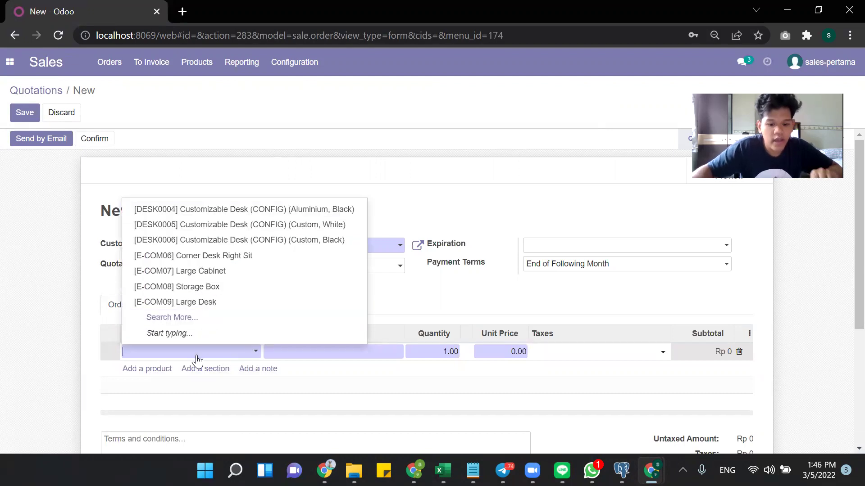
text([ANN)
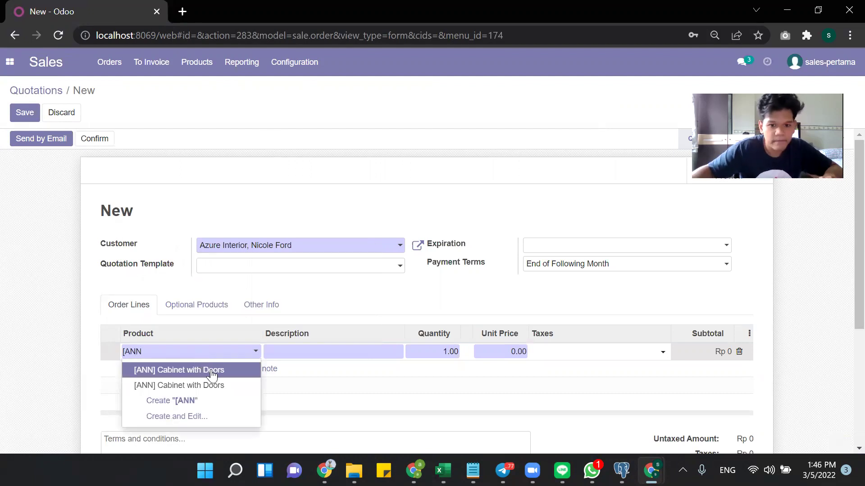
click(212, 373)
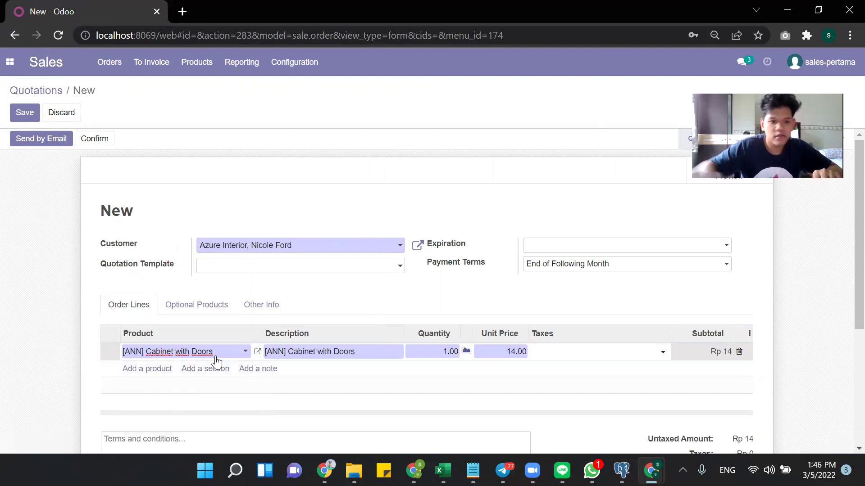
click(449, 352)
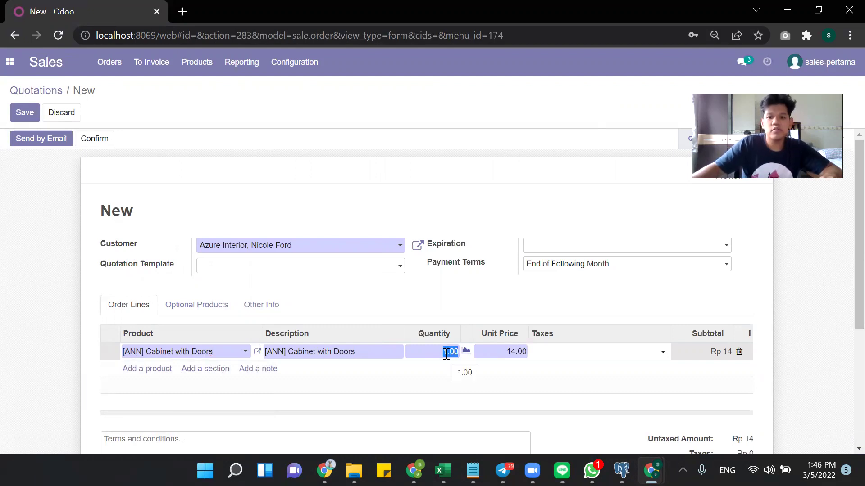
click(449, 352)
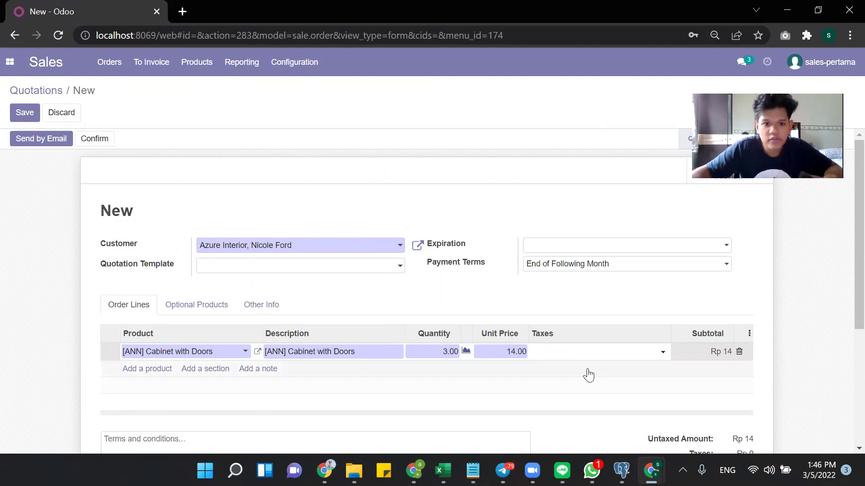
scroll(587, 374, down, 1)
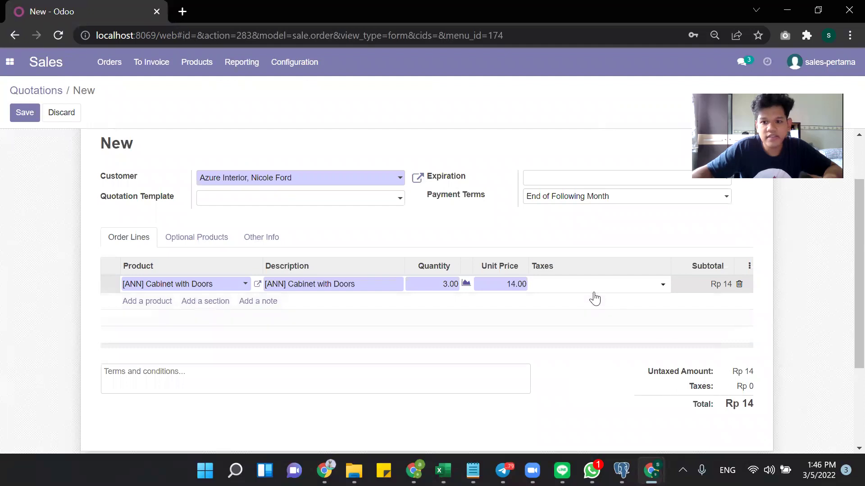
click(26, 116)
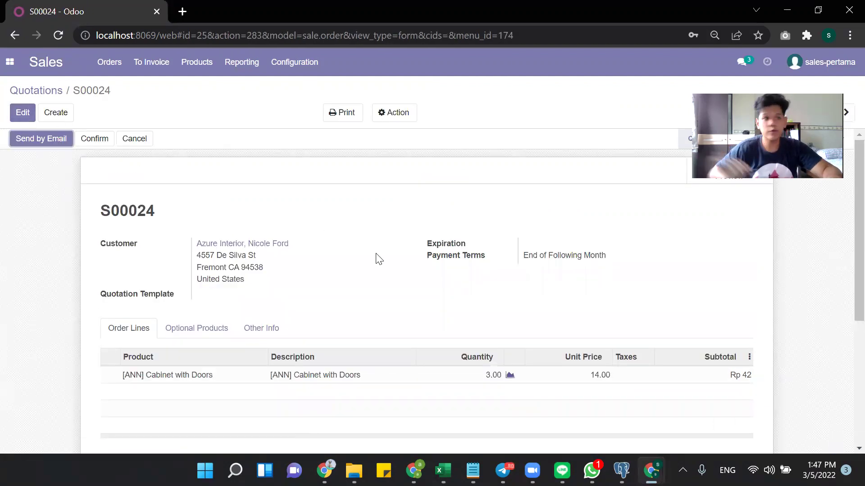
- Review the workflow notes in Notepad for the inventory stage and return to the saved quotation
key(alt+Tab)
key(alt+Tab)
key(alt+Tab)
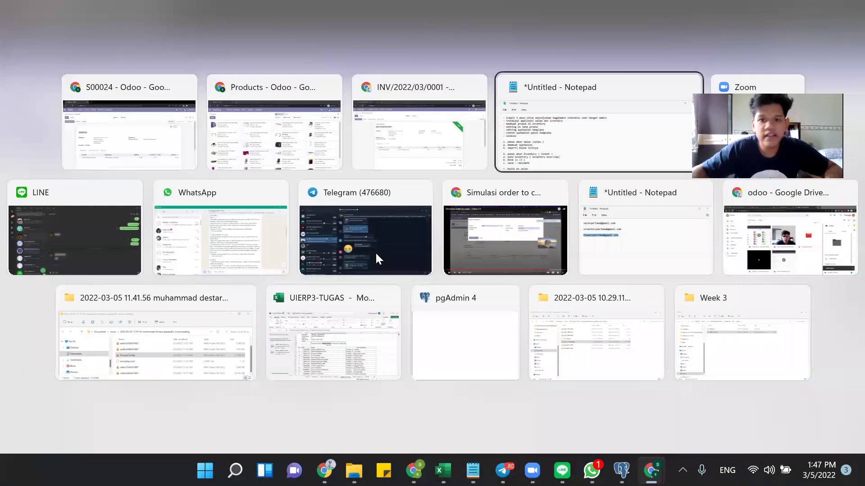
scroll(179, 253, down, 2)
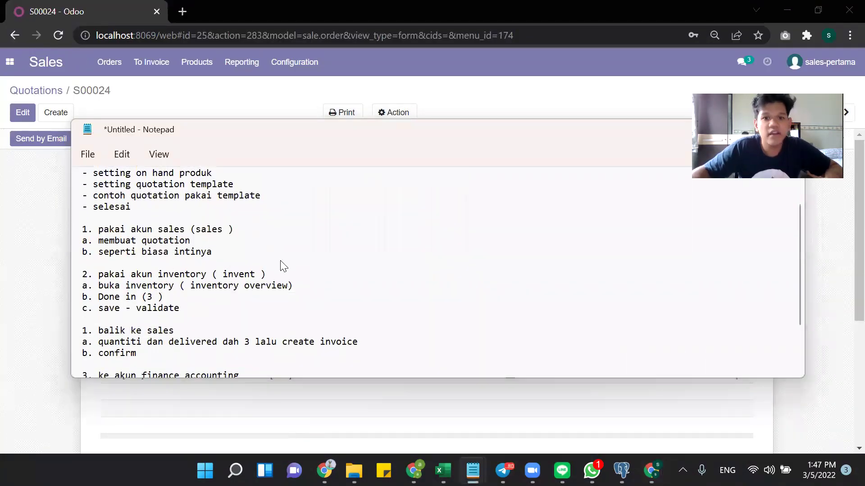
key(alt+Tab)
click(597, 114)
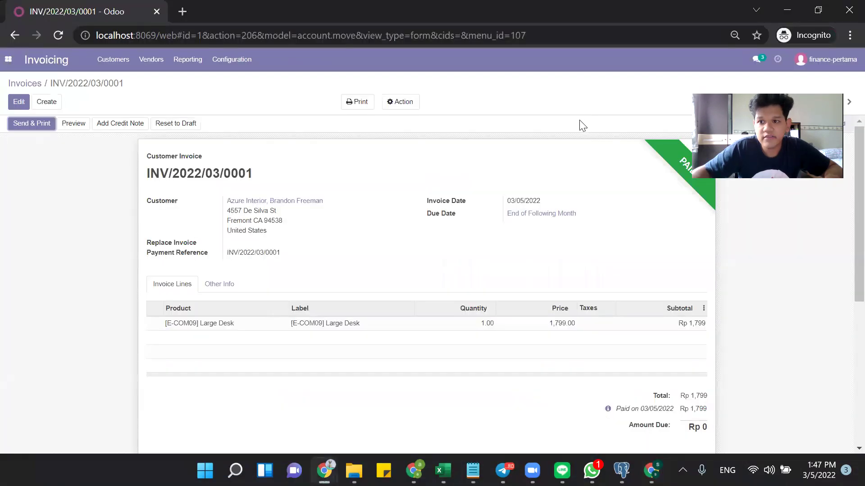
key(alt+Tab)
key(alt+Tab)
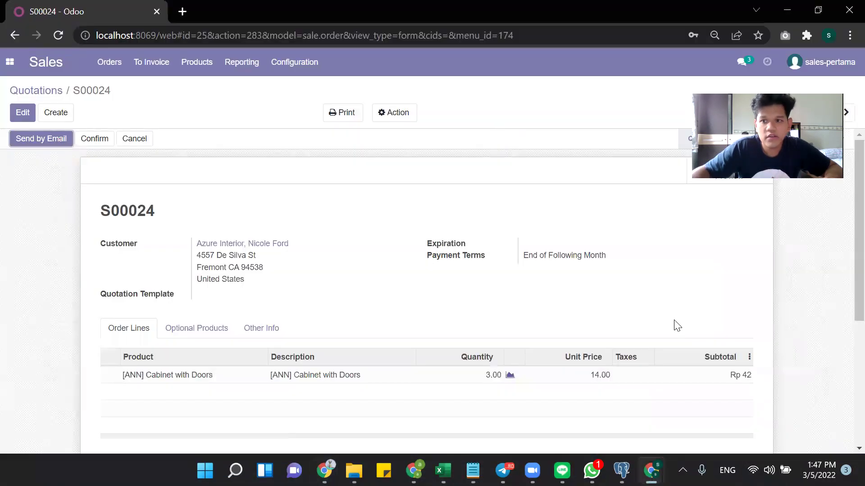
- Switch to the inventory account's window and open the delivery orders to process from the Inventory overview
mouse_move(660, 458)
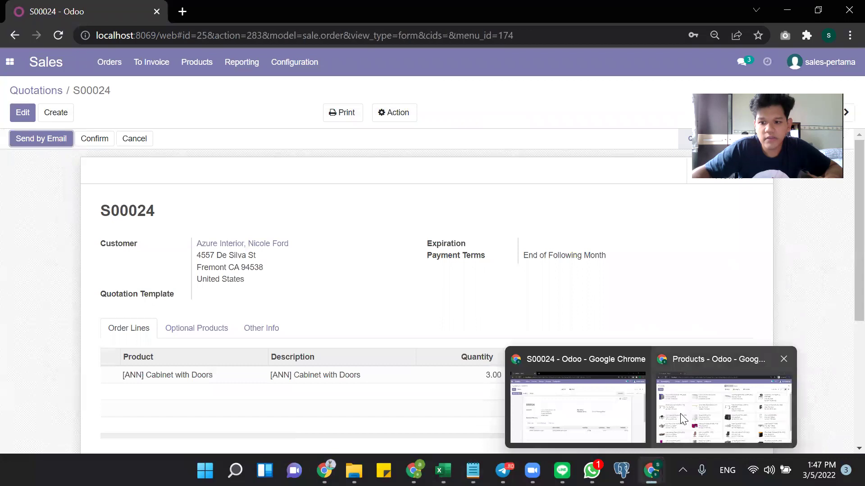
click(705, 424)
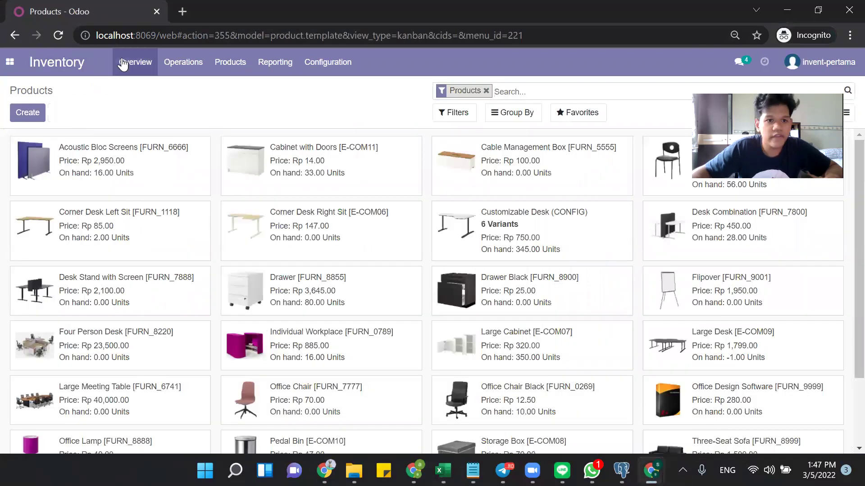
click(123, 62)
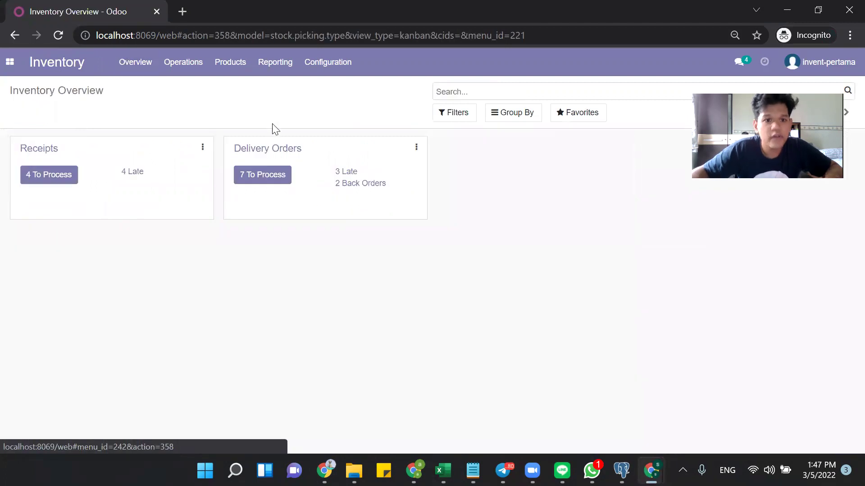
click(270, 183)
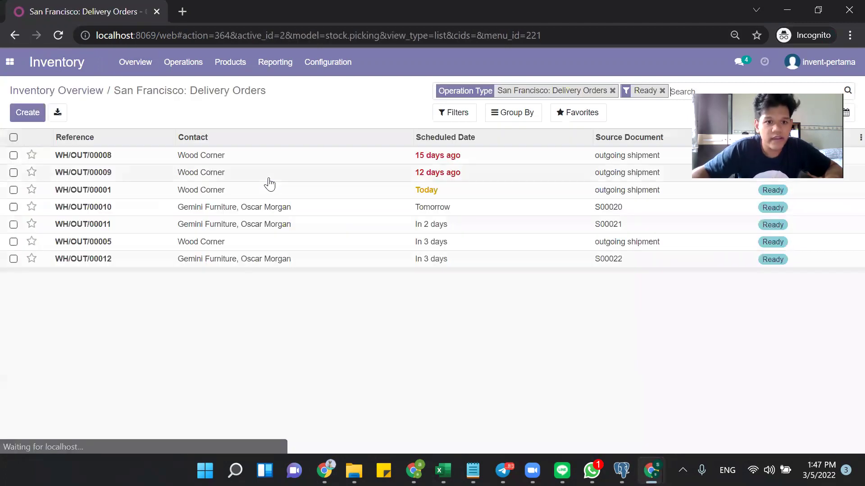
- Compare the quotation's number with the delivery orders' source documents and confirm quotation S00024 in the sales account
key(super+Tab)
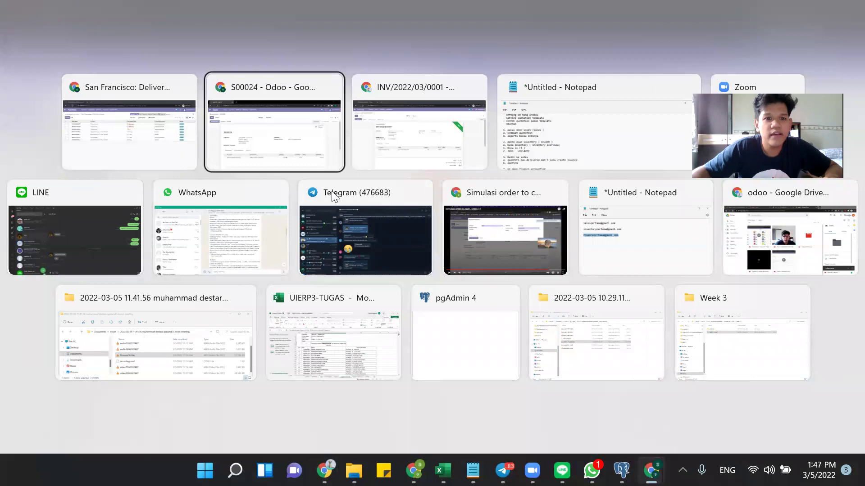
key(Return)
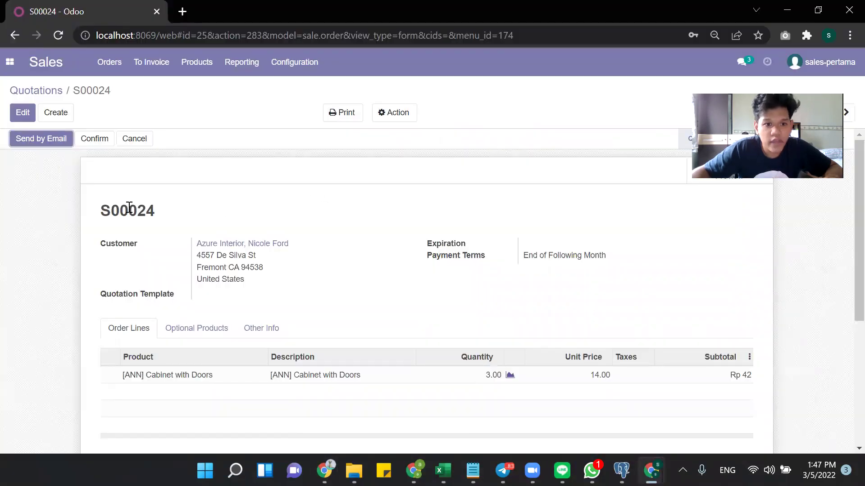
key(alt+Tab)
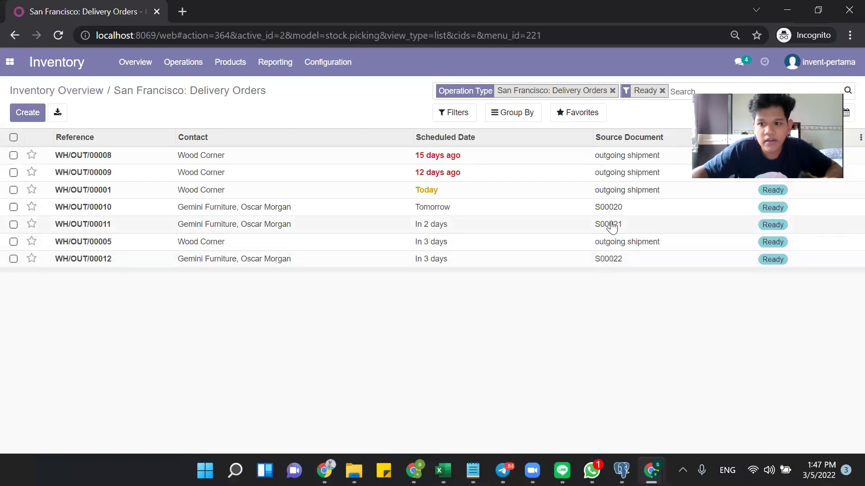
key(alt+Tab)
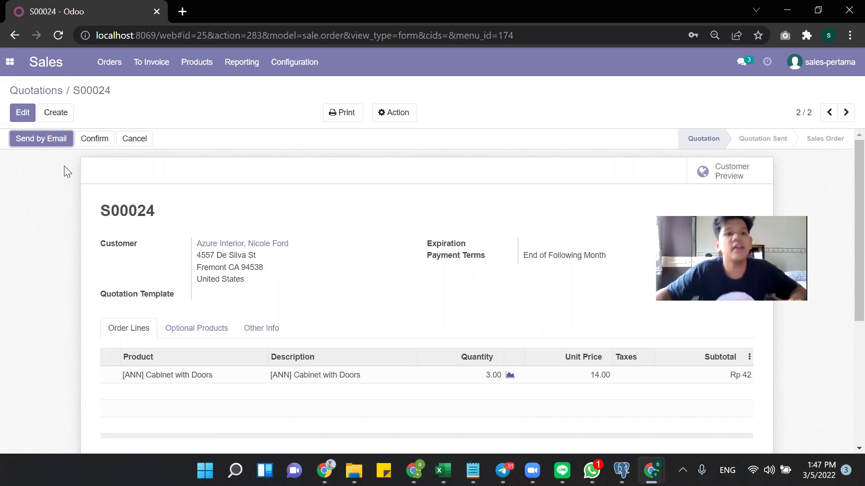
click(95, 142)
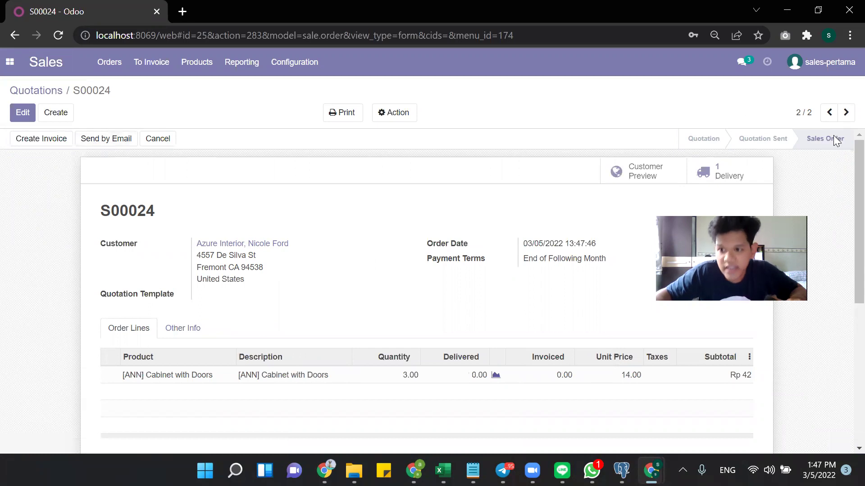
- Reload the delivery list in the inventory account and open the delivery order whose source document is S00024
key(alt+Tab)
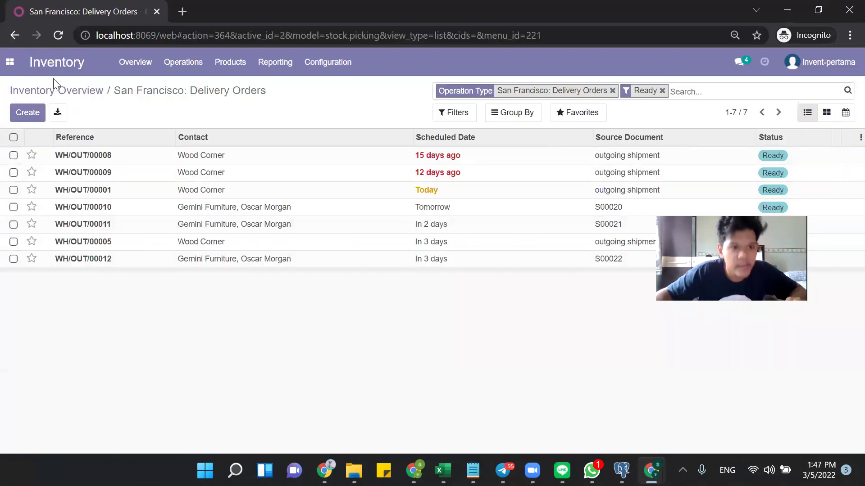
click(59, 33)
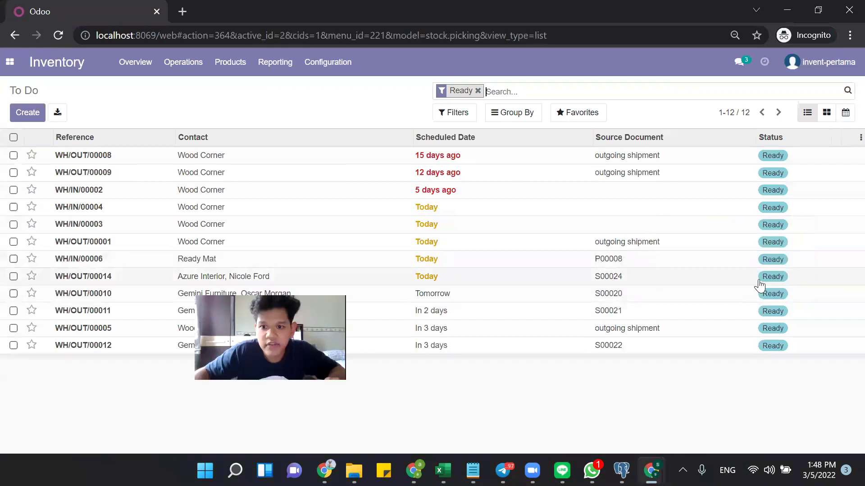
click(602, 283)
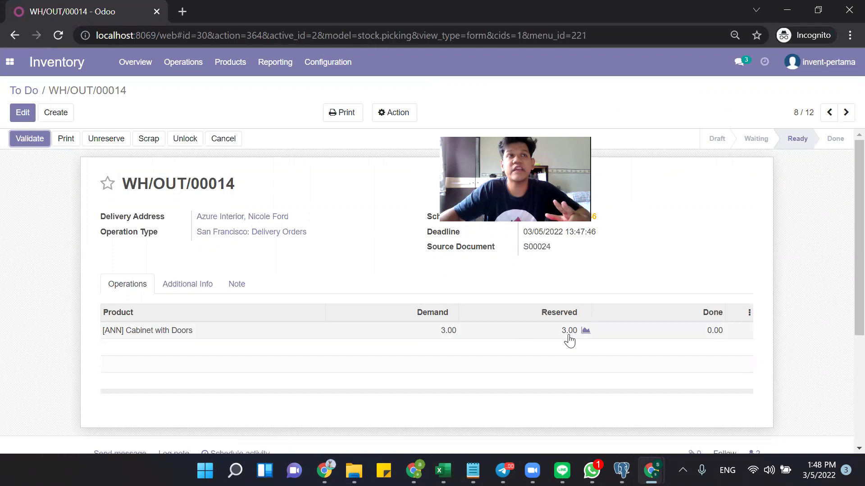
- Set the done quantity of [ANN] Cabinet with Doors to 3 on the delivery order, then save and validate it
click(569, 336)
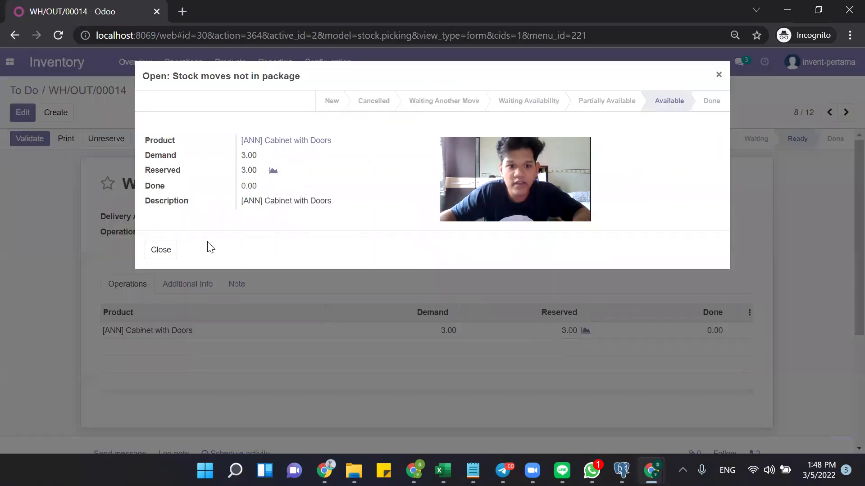
click(153, 247)
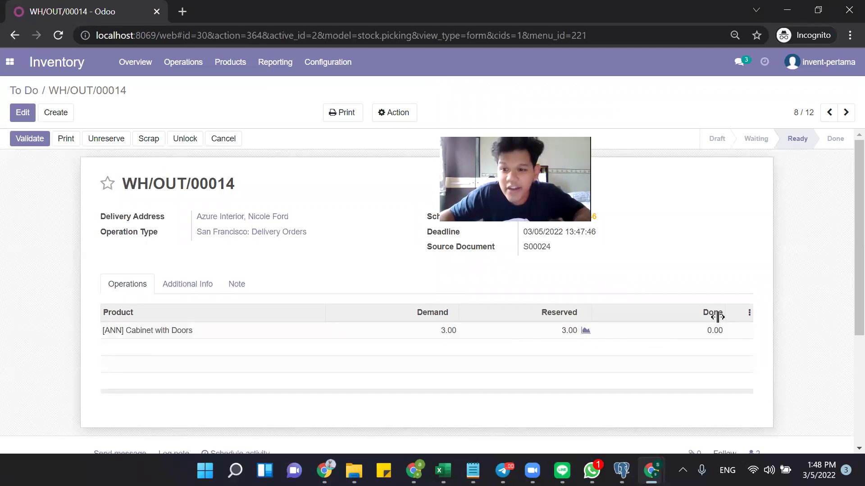
click(22, 113)
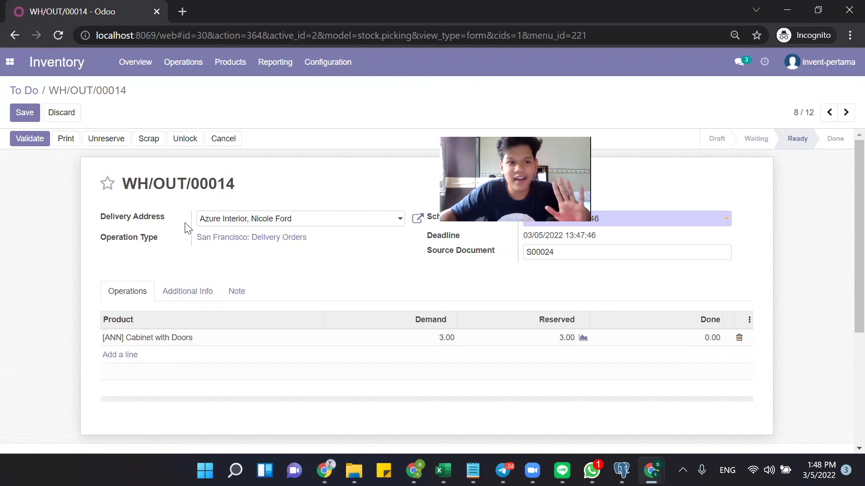
click(710, 340)
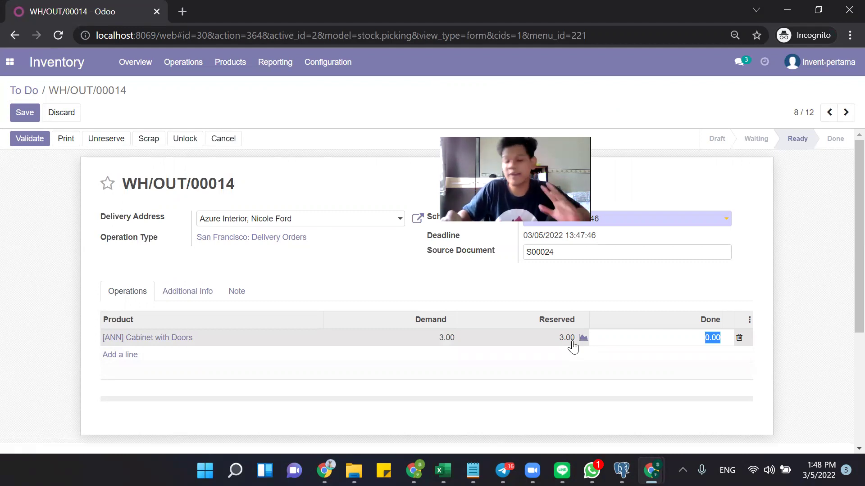
text(3)
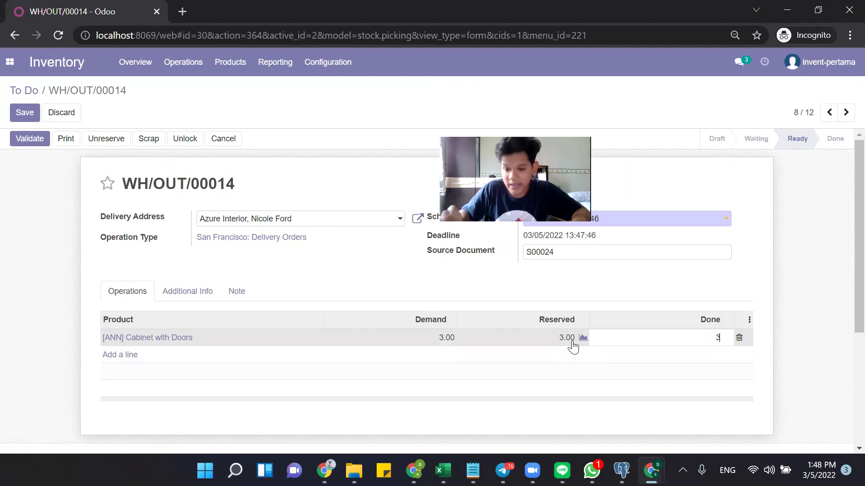
click(720, 390)
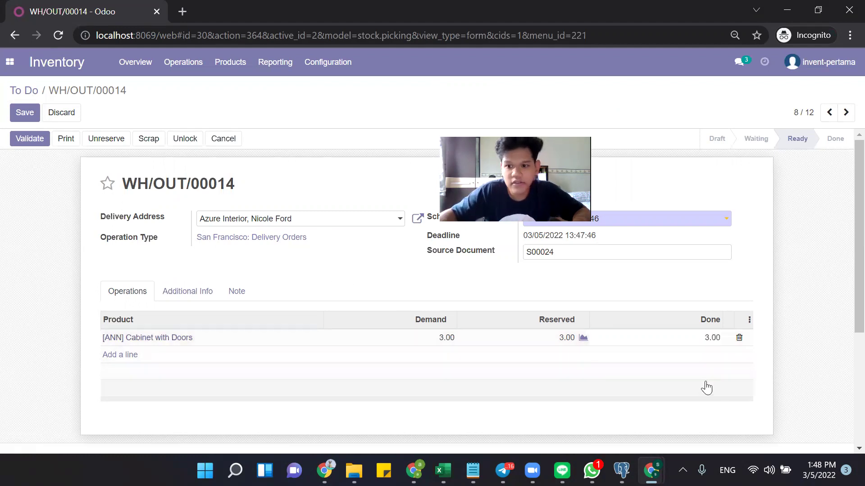
click(25, 112)
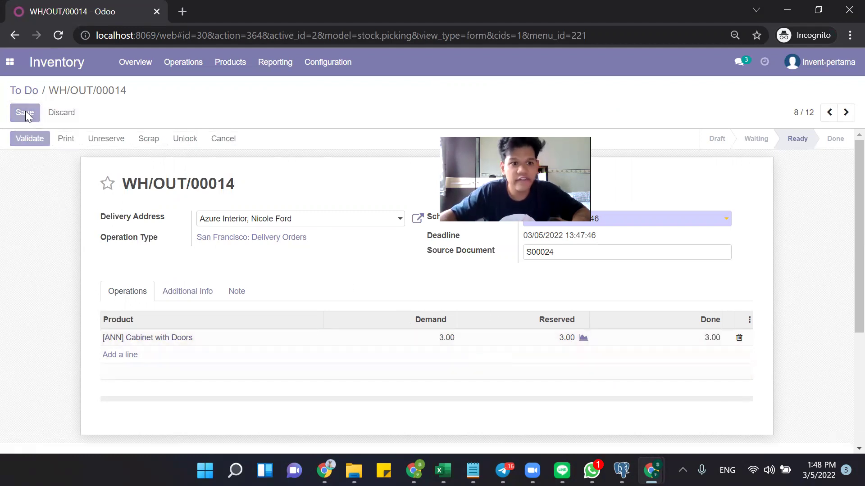
click(28, 135)
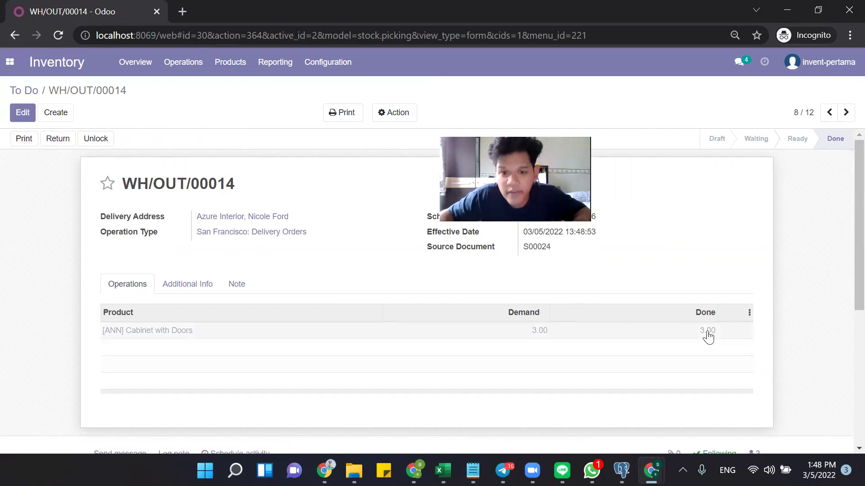
- Review the Notepad workflow notes for the invoicing stage and switch to the sales account's window
key(alt+Tab)
key(Tab)
key(Tab)
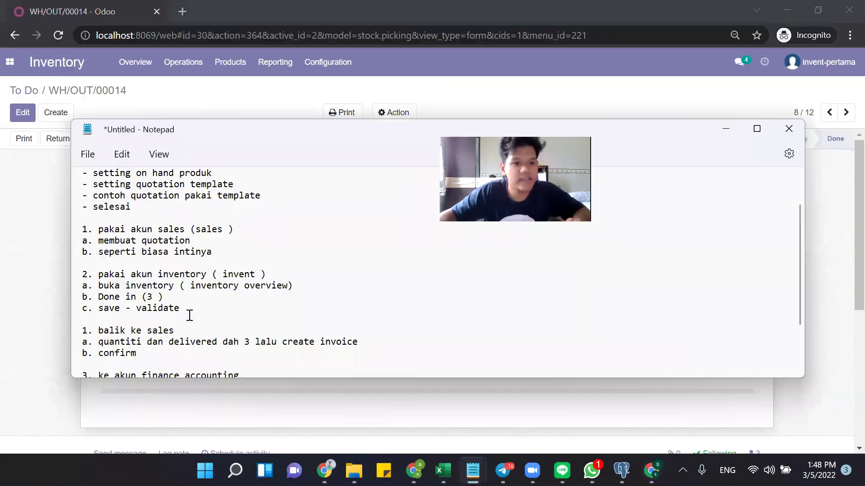
scroll(183, 314, down, 1)
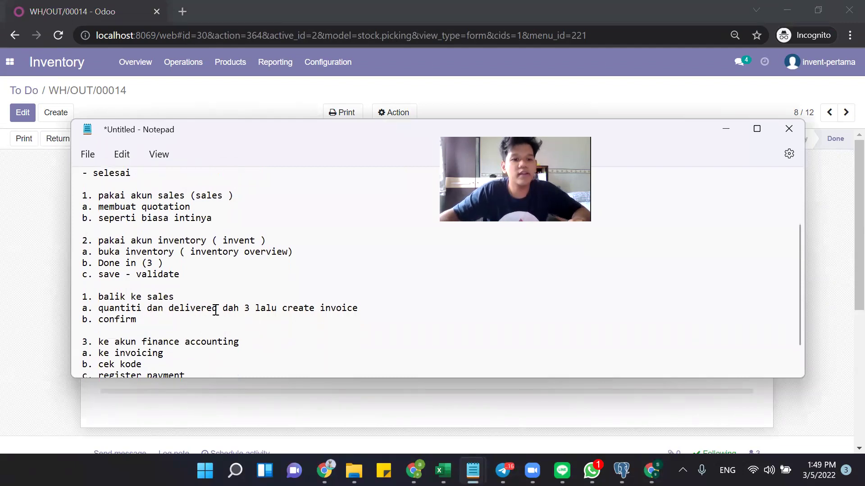
key(alt+Tab)
key(Tab)
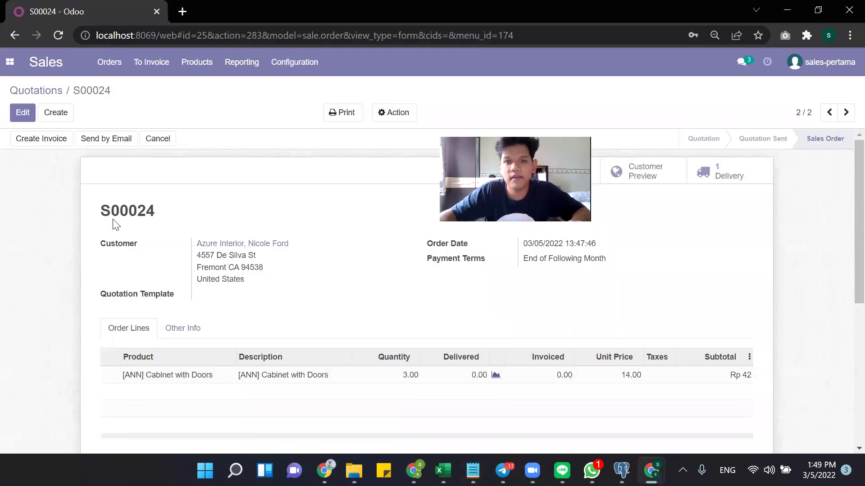
- Go back to the quotations list in the sales account and reopen the confirmed cabinet order with its delivered quantity refreshed
click(113, 72)
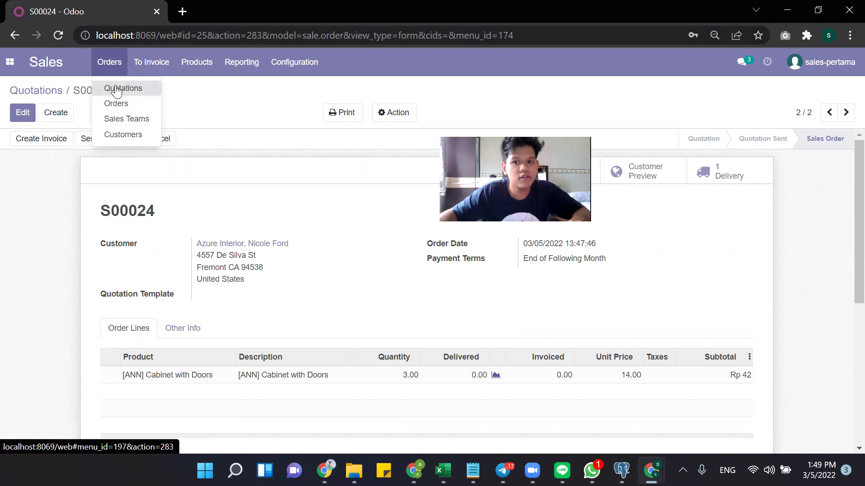
click(117, 89)
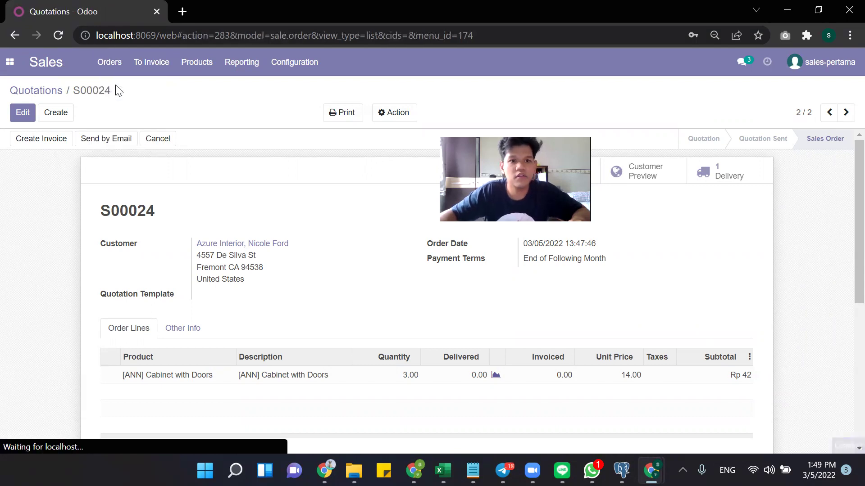
click(116, 65)
click(119, 94)
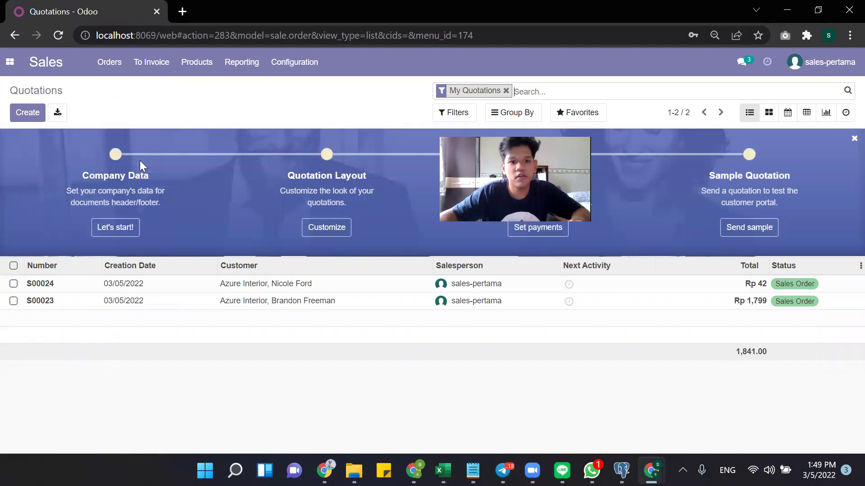
click(53, 284)
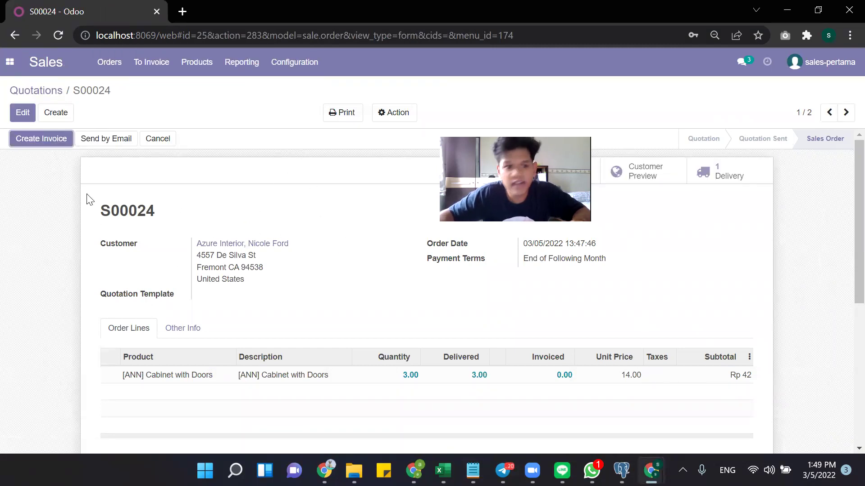
- Recheck the invoicing notes in Notepad and try to open the order's linked delivery from the sales account
key(alt+Tab)
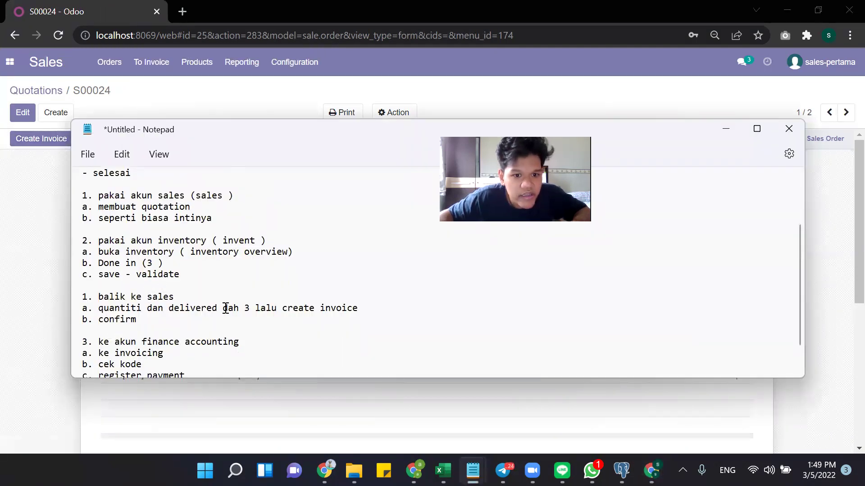
key(alt+Tab)
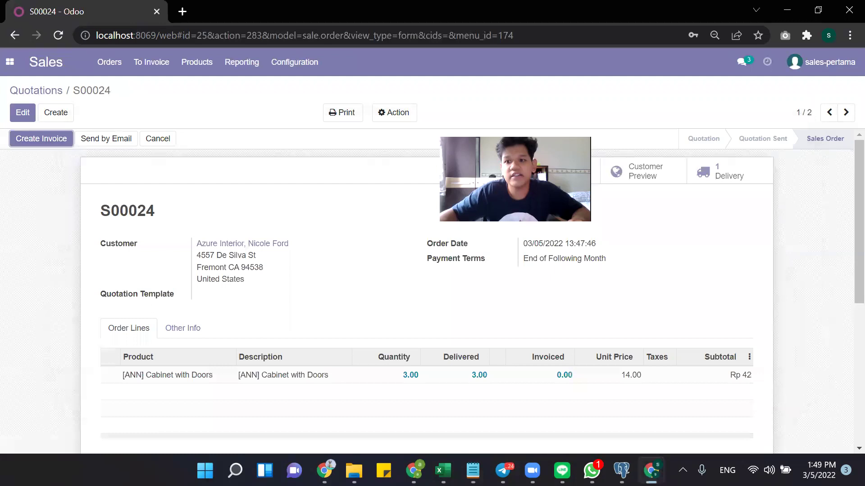
click(710, 174)
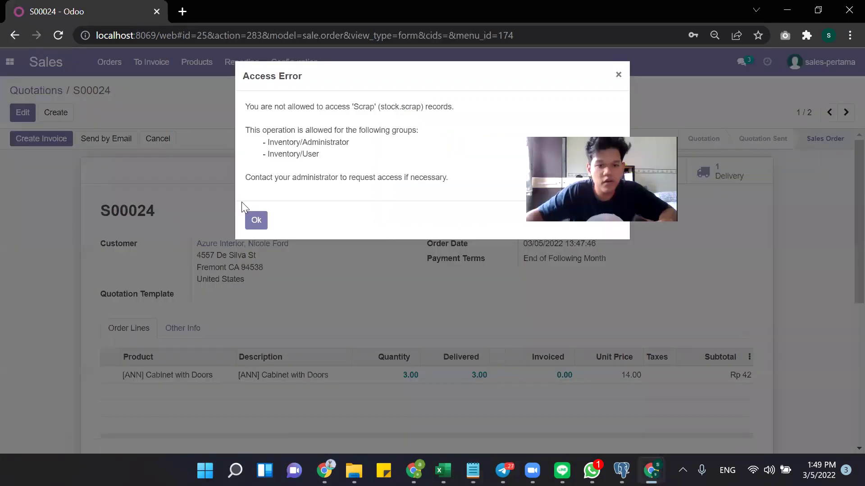
click(256, 220)
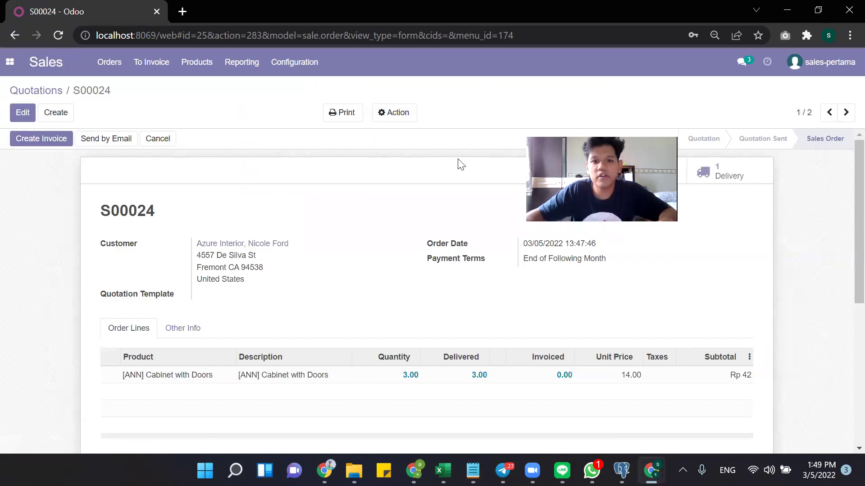
- Create and view a regular invoice from the cabinet sales order, and confirm the draft invoice
click(60, 145)
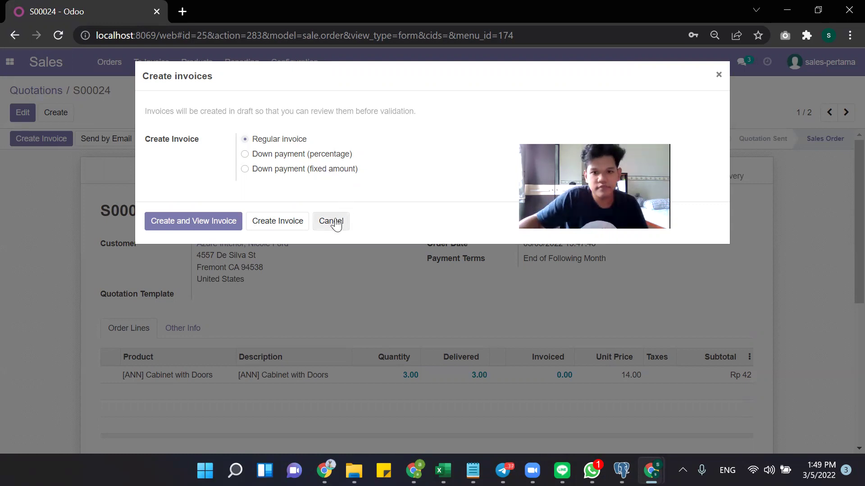
click(229, 223)
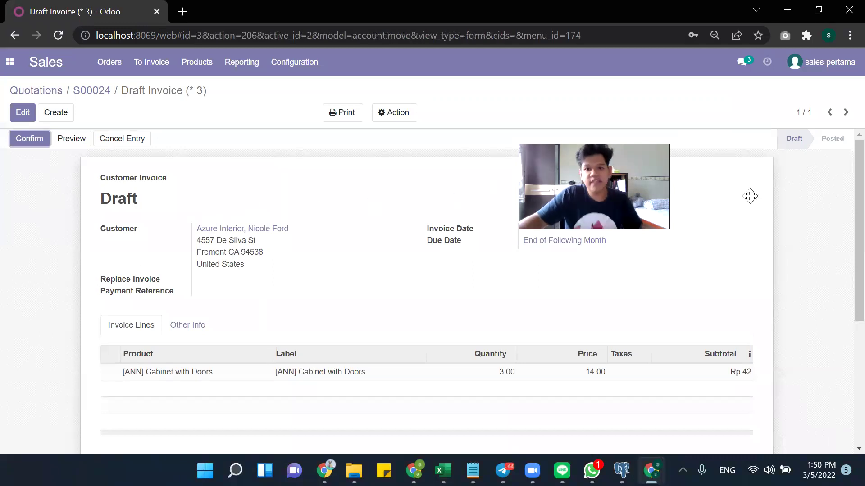
drag(750, 196, 750, 196)
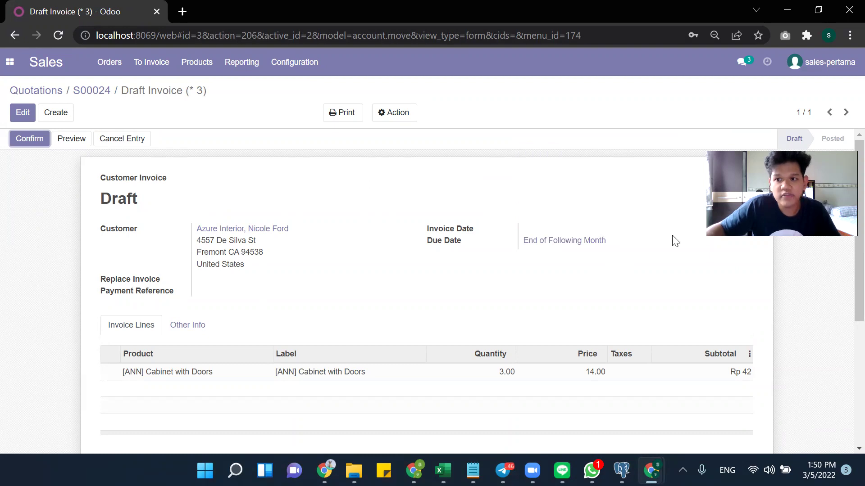
click(34, 139)
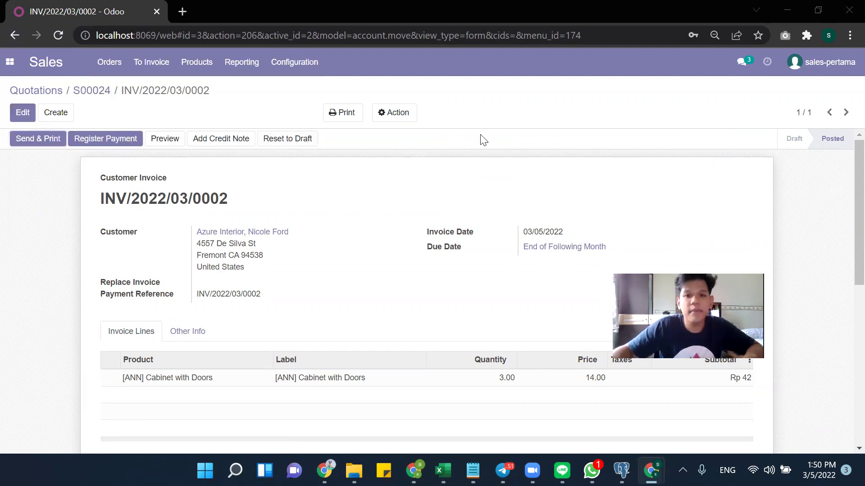
- Switch to the finance account's window and return from the paid invoice to the invoices list
key(alt+Tab)
click(546, 140)
key(alt+Tab)
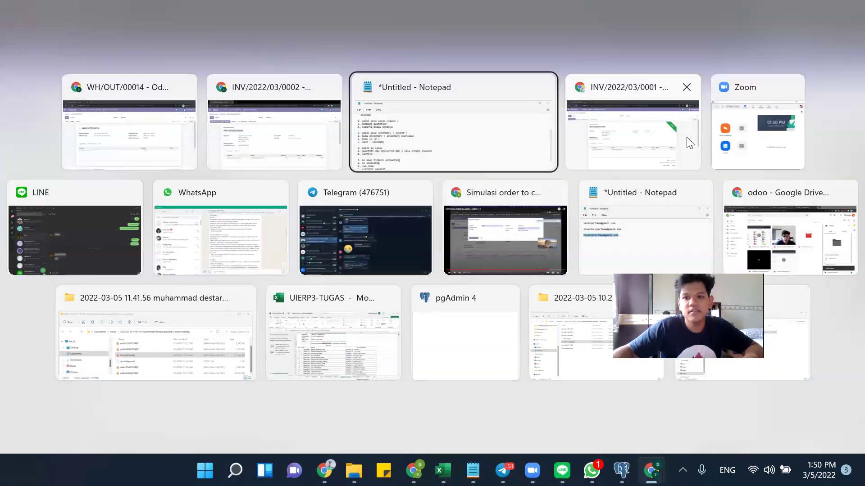
click(690, 141)
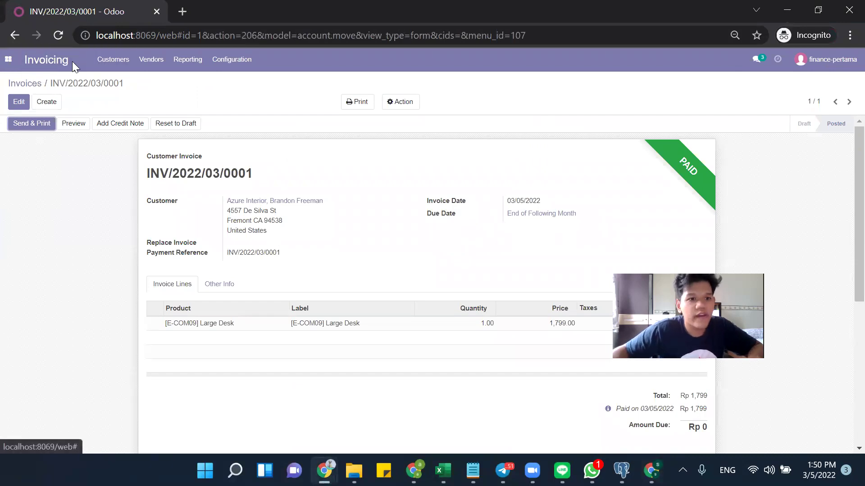
click(26, 84)
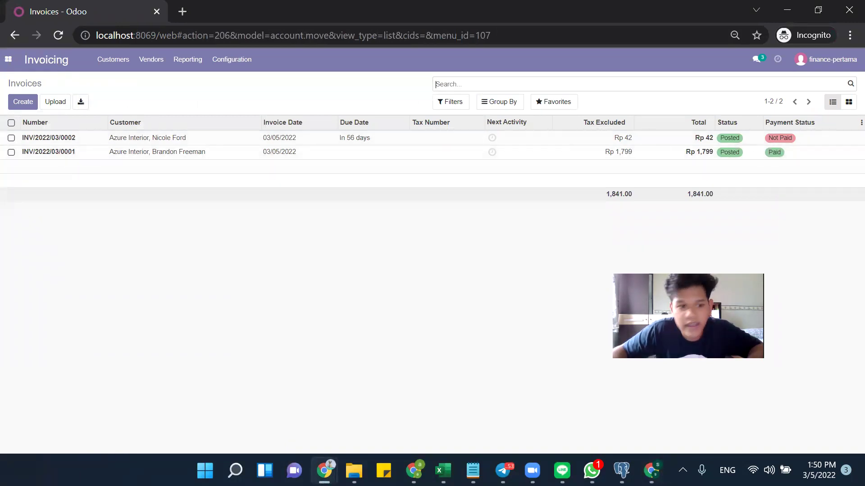
- Open the unpaid cabinet invoice and register its Rp42 payment in the Bank journal, dated 03/05/2022
click(72, 141)
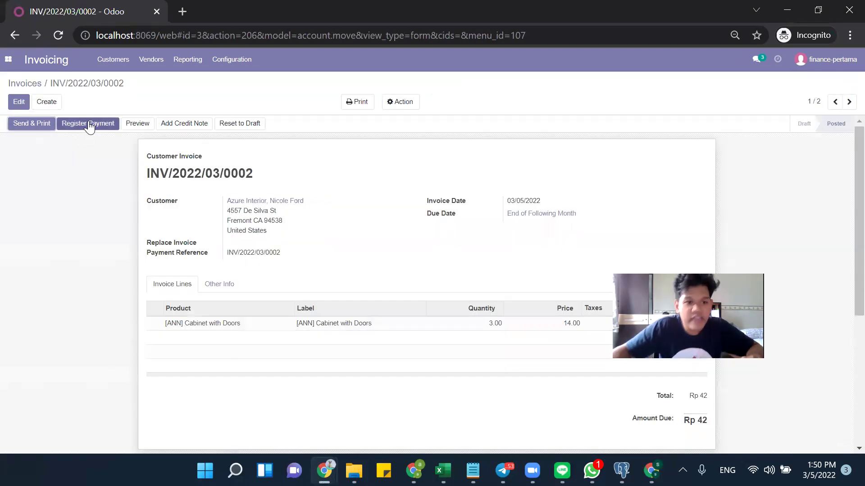
click(90, 126)
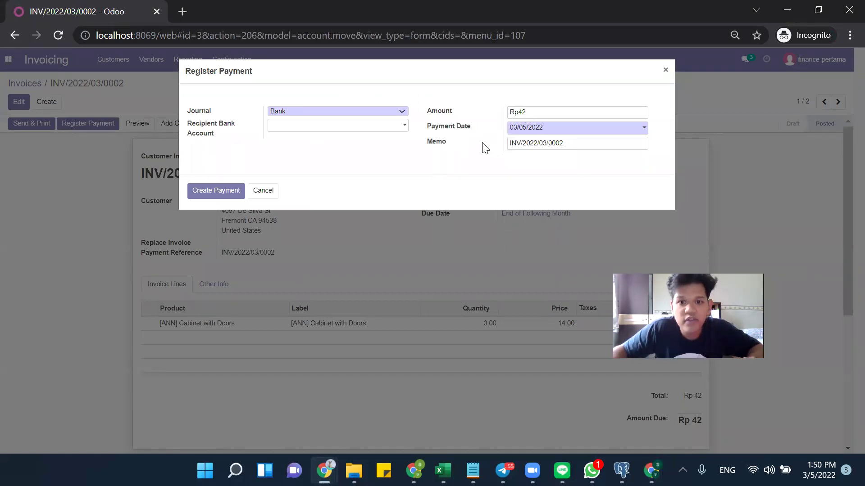
click(223, 200)
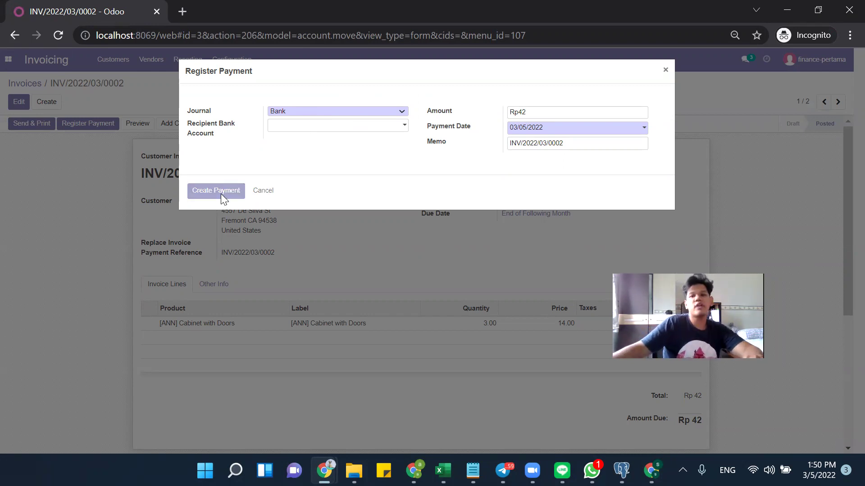